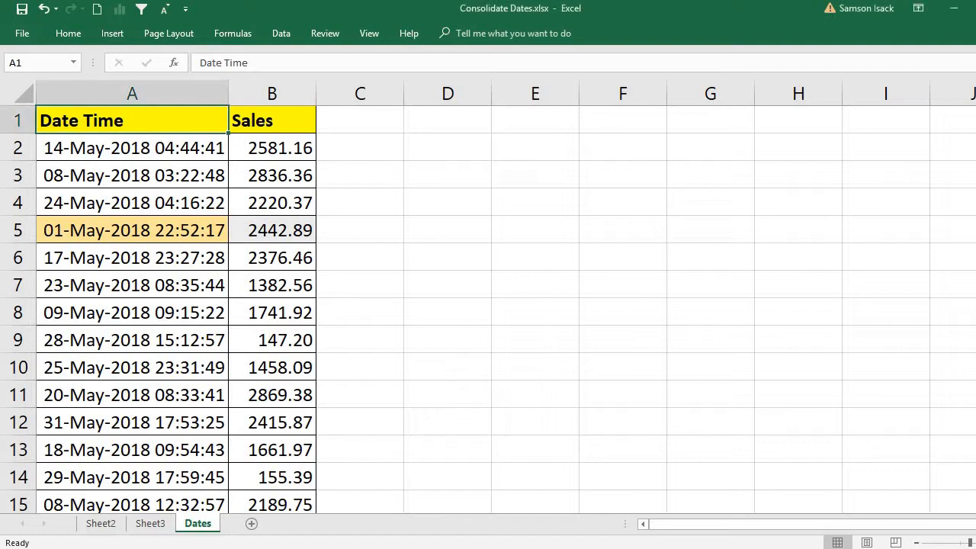
Select the date and sales records in A2:B62 to review the full extent of the data.
{"action": "left_click", "coordinate": [132, 148]}
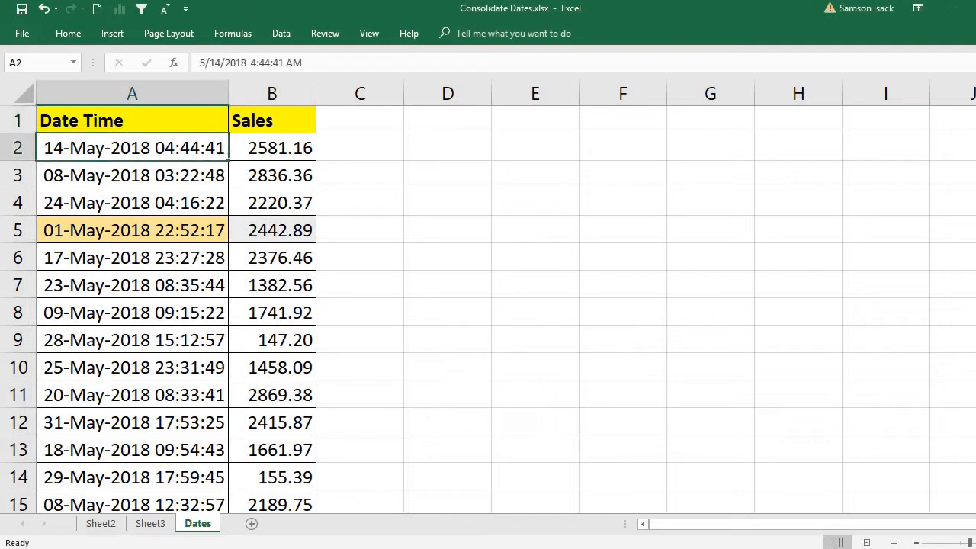
{"action": "key", "text": "shift+Right"}
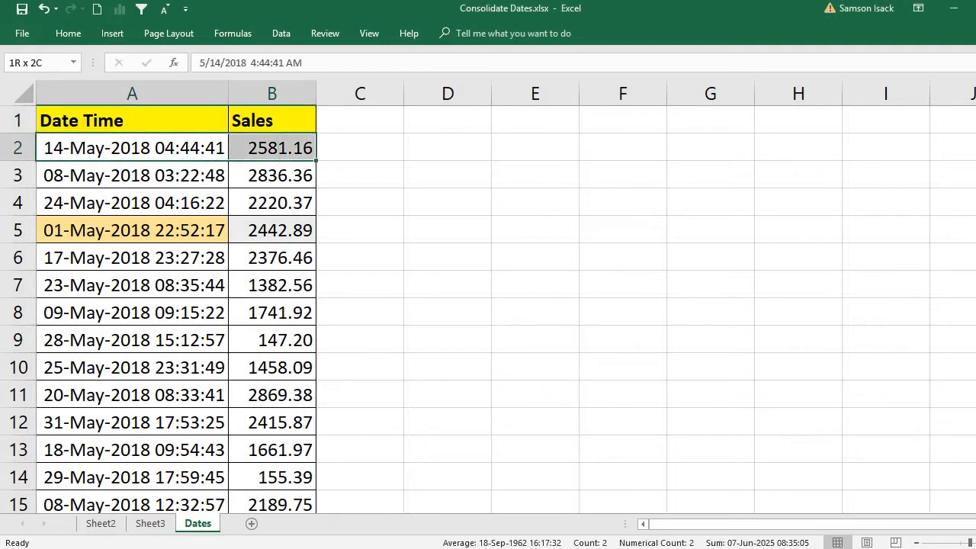
{"action": "key", "text": "shift+Down"}
{"action": "key", "text": "shift+Down"}
{"action": "key", "text": "shift+Down"}
{"action": "key", "text": "shift+Down"}
{"action": "key", "text": "shift+Down"}
{"action": "key", "text": "shift+Down"}
{"action": "key", "text": "shift+Down"}
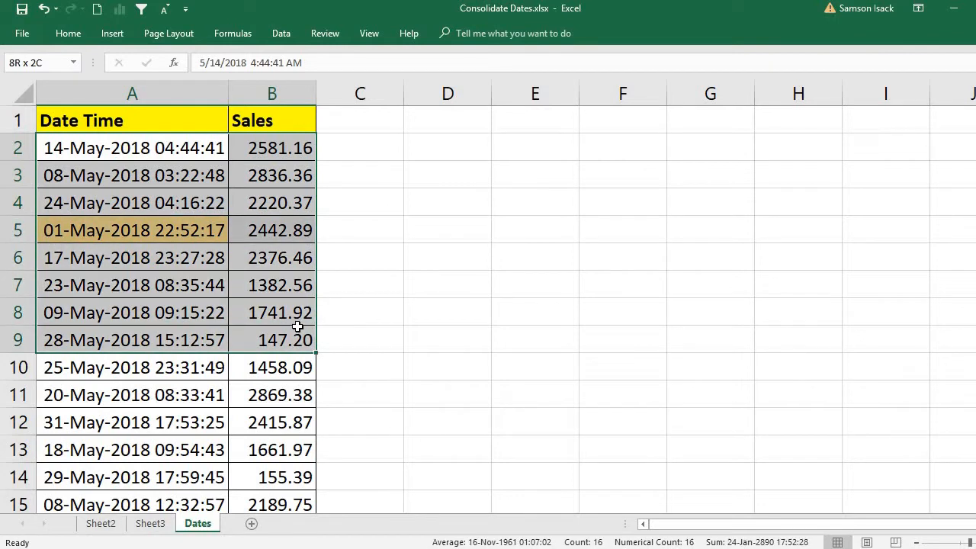
{"action": "left_click_drag", "start_coordinate": [298, 331], "coordinate": [303, 424]}
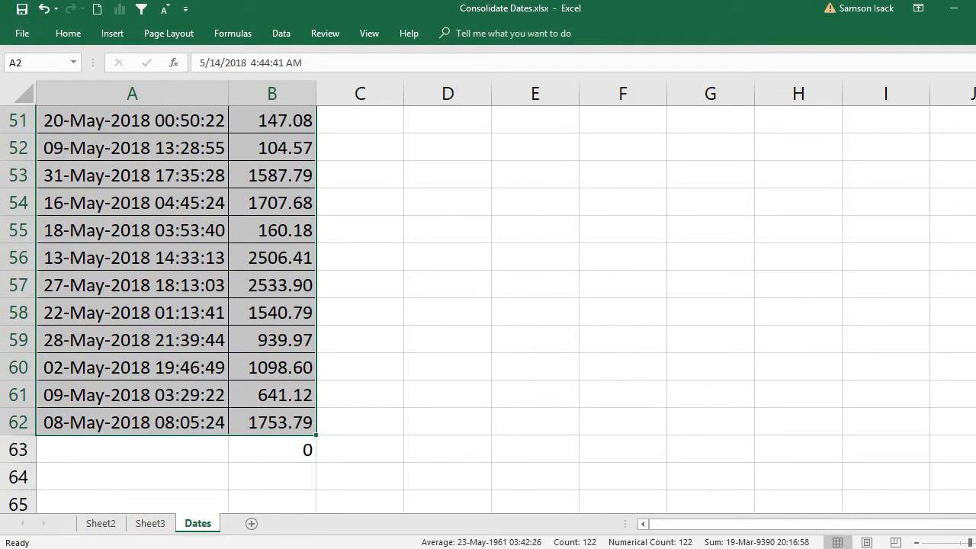
{"action": "scroll", "coordinate": [488, 304], "scroll_direction": "up", "scroll_amount": 15}
Examine the highlighted 01-May-2018 entries in cells A5, A35 and A39 of the Date Time column.
{"action": "left_click", "coordinate": [163, 229]}
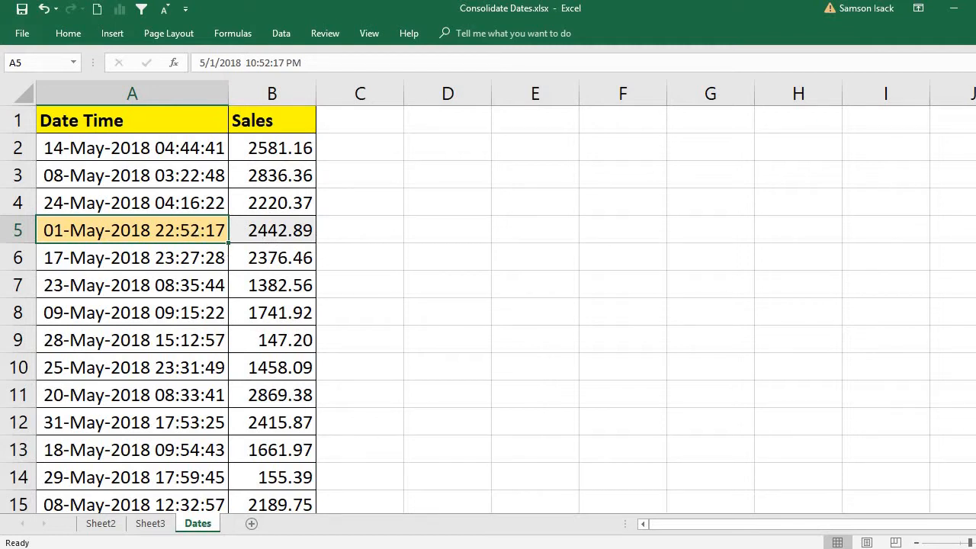
{"action": "scroll", "coordinate": [488, 308], "scroll_direction": "down", "scroll_amount": 11}
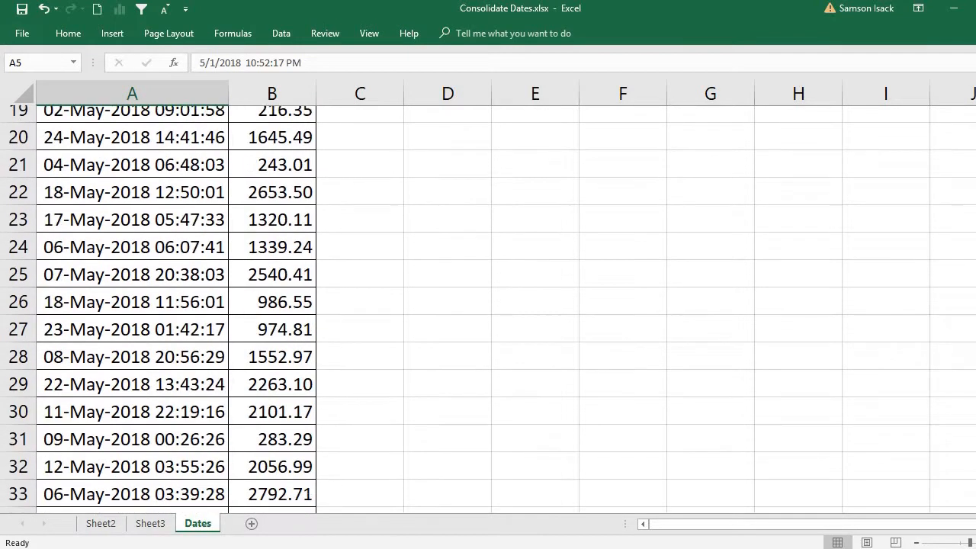
{"action": "scroll", "coordinate": [508, 211], "scroll_direction": "up", "scroll_amount": 1}
{"action": "scroll", "coordinate": [508, 212], "scroll_direction": "down", "scroll_amount": 1}
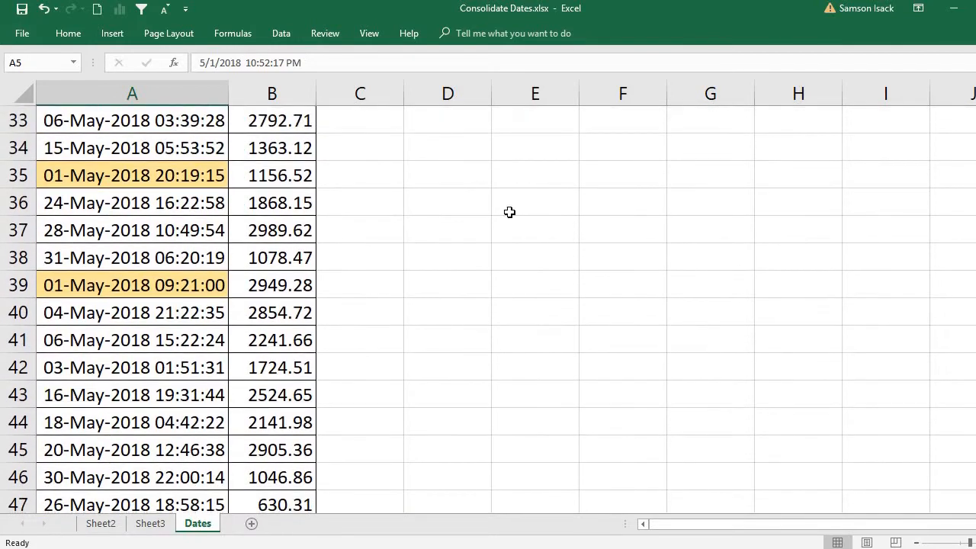
{"action": "left_click", "coordinate": [194, 180]}
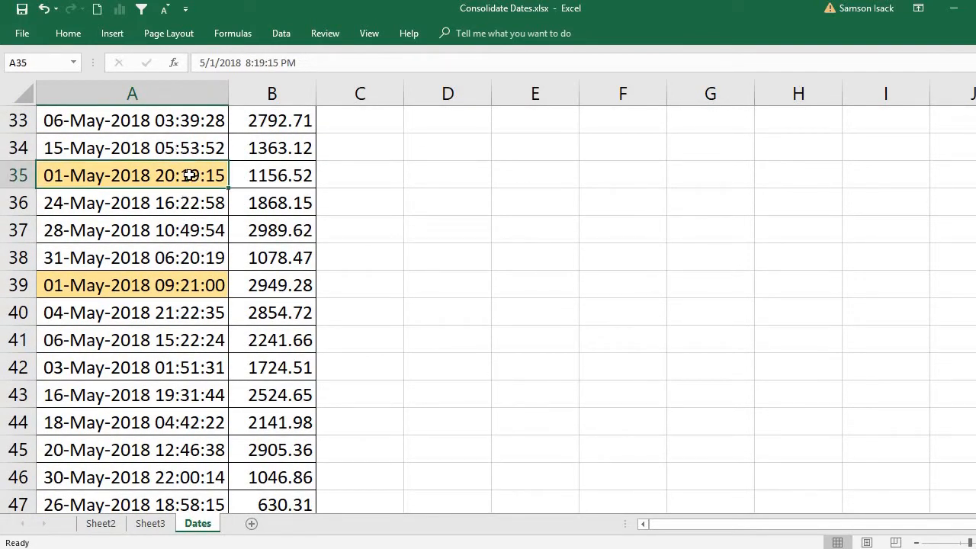
{"action": "left_click", "coordinate": [199, 283]}
{"action": "left_click", "coordinate": [195, 173]}
{"action": "left_click", "coordinate": [207, 282]}
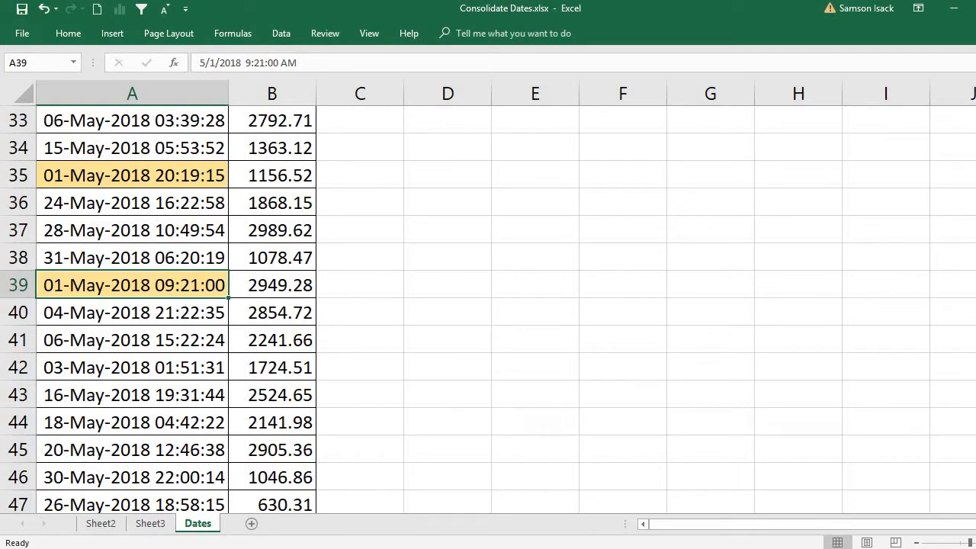
{"action": "scroll", "coordinate": [488, 309], "scroll_direction": "up", "scroll_amount": 11}
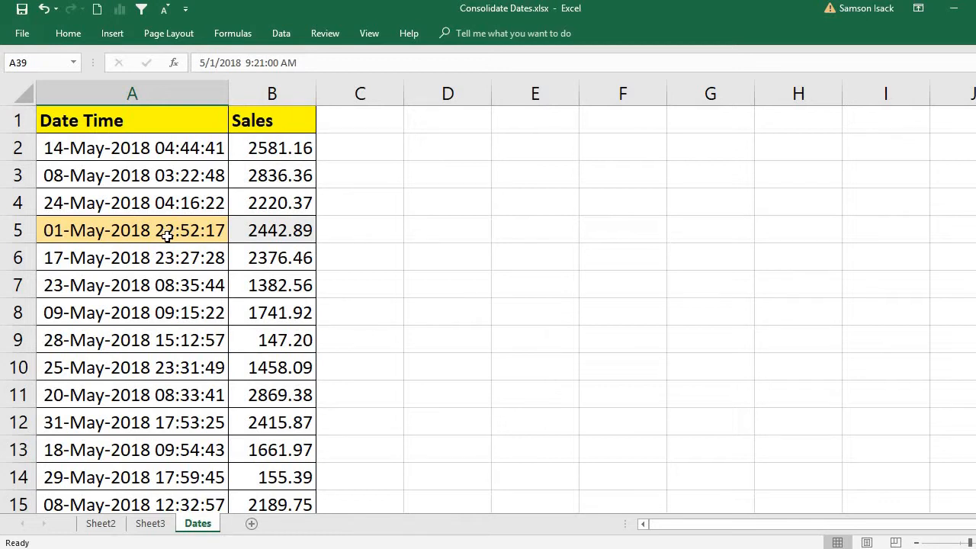
{"action": "left_click", "coordinate": [118, 236]}
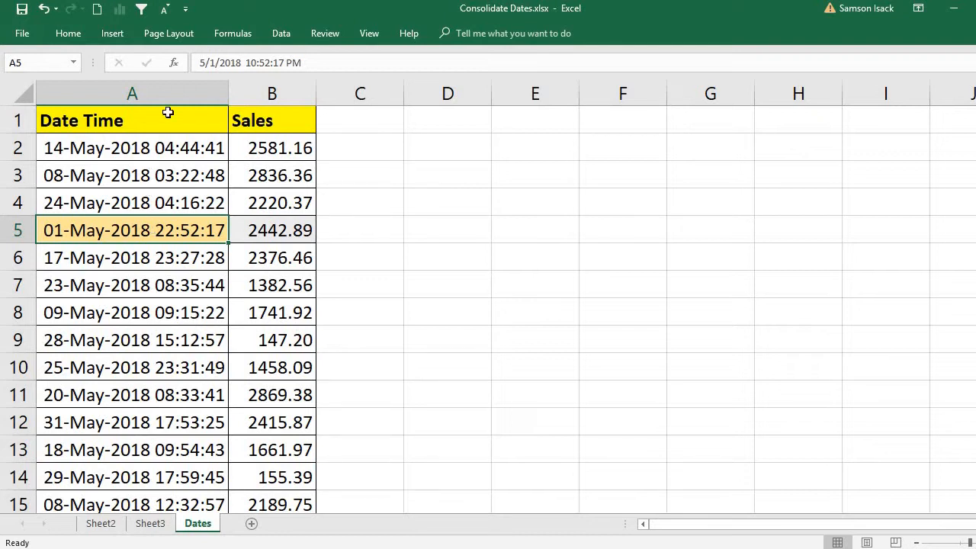
Create a PivotTable from the range A1:B62 and place it on the existing Dates worksheet at cell D1.
{"action": "left_click_drag", "start_coordinate": [168, 113], "coordinate": [237, 120]}
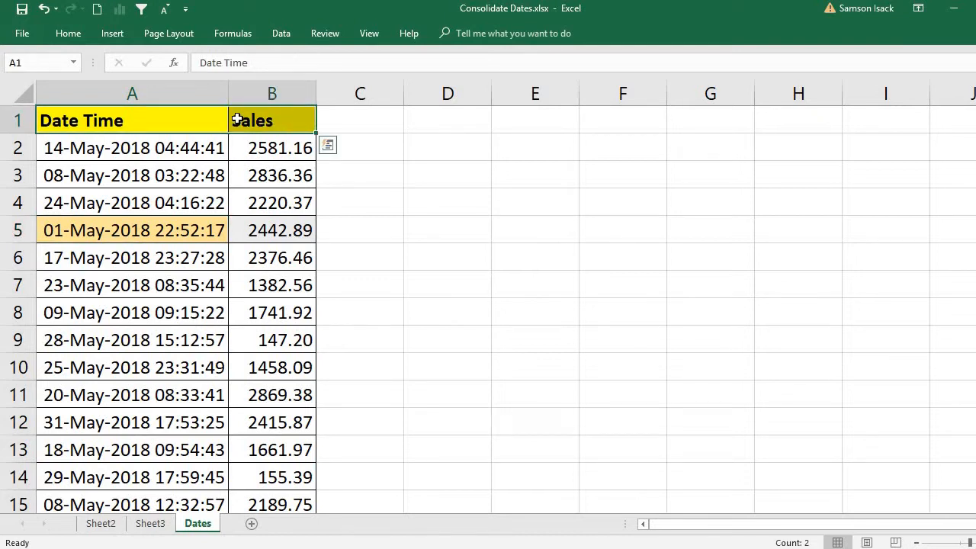
{"action": "key", "text": "ctrl+shift+Down"}
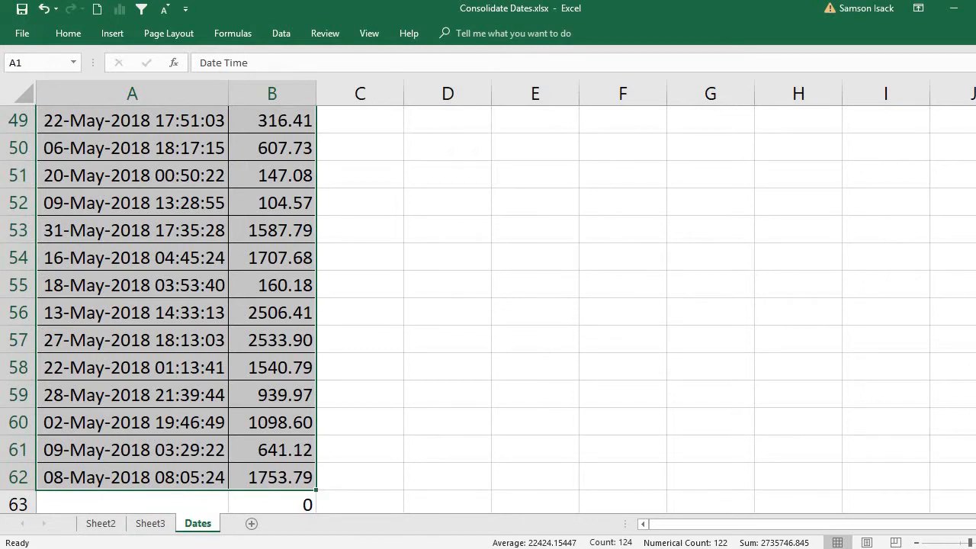
{"action": "scroll", "coordinate": [237, 120], "scroll_direction": "up", "scroll_amount": 16}
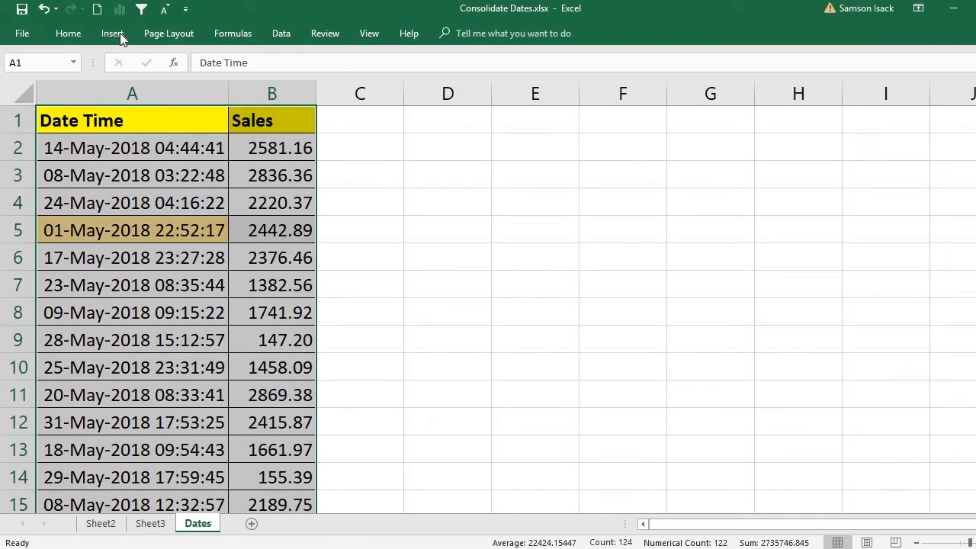
{"action": "left_click", "coordinate": [112, 33]}
{"action": "left_click", "coordinate": [26, 69]}
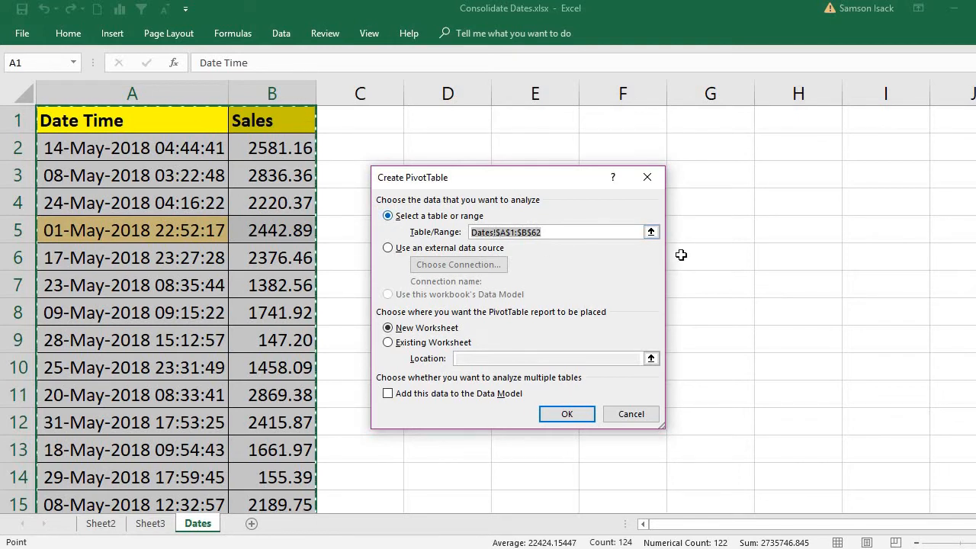
{"action": "left_click", "coordinate": [653, 231]}
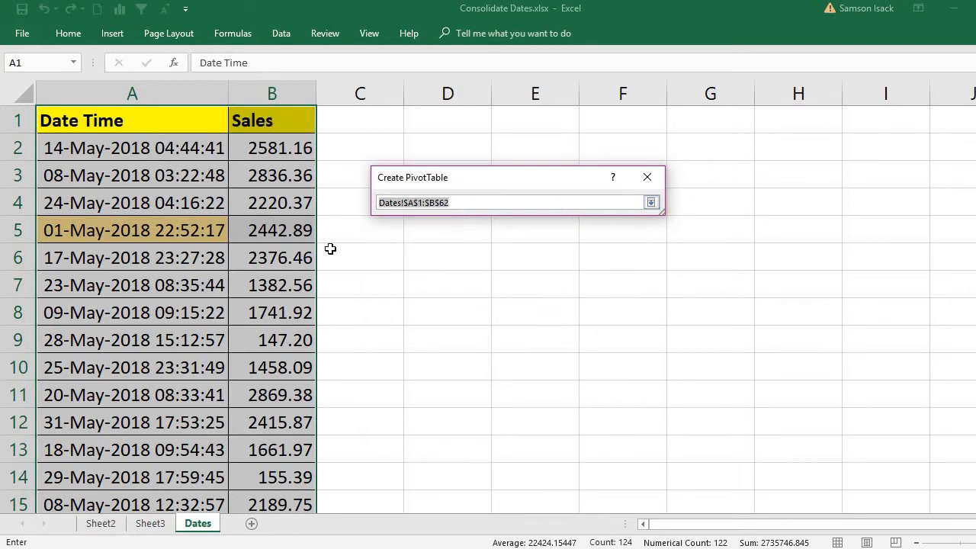
{"action": "left_click", "coordinate": [650, 203]}
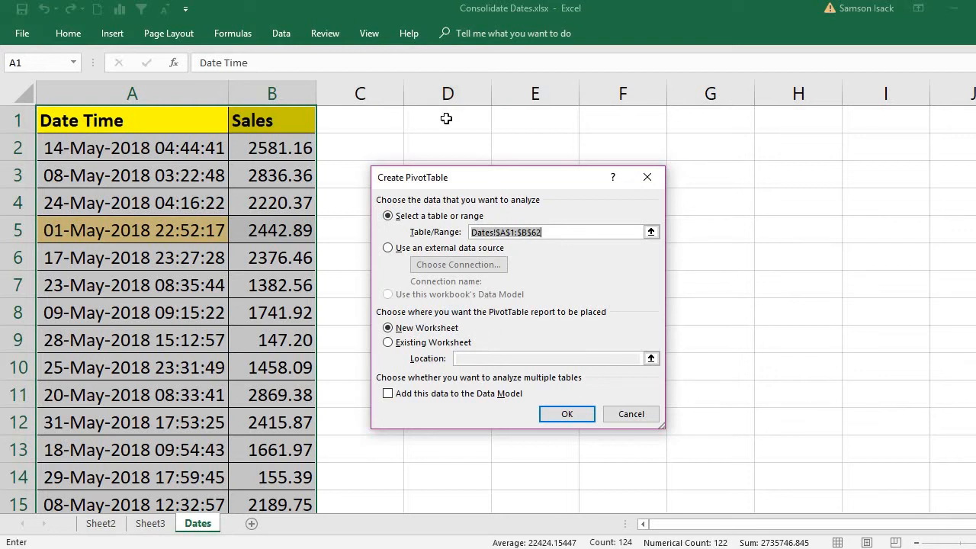
{"action": "left_click", "coordinate": [448, 342]}
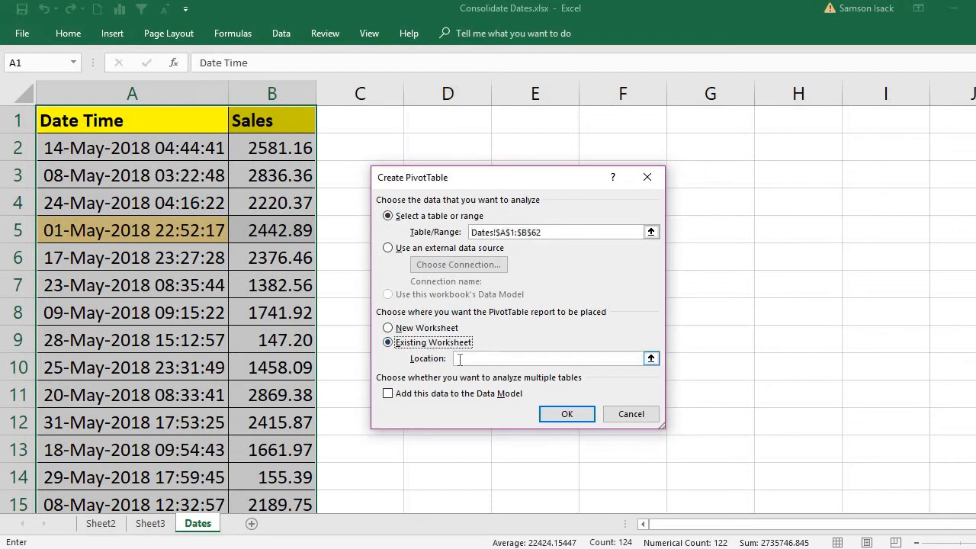
{"action": "left_click", "coordinate": [459, 359]}
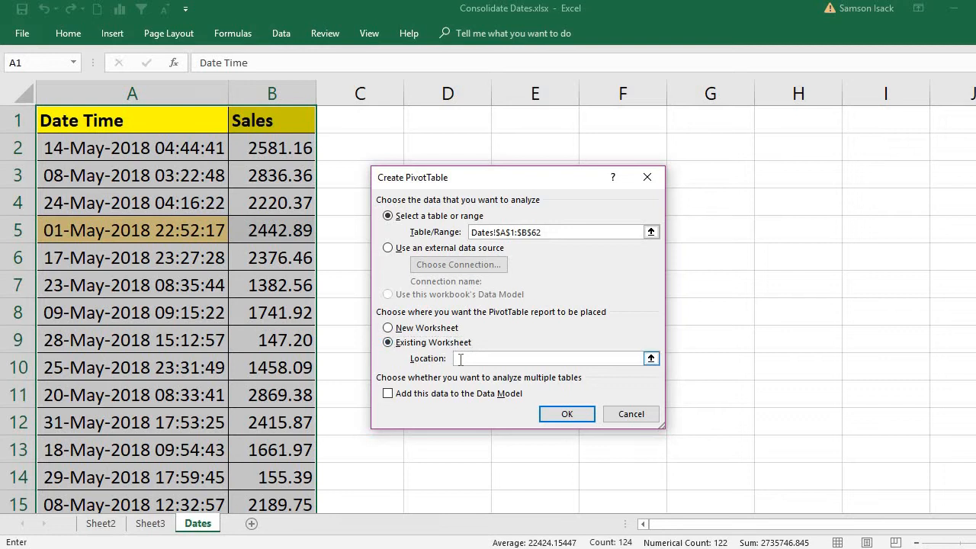
{"action": "left_click", "coordinate": [419, 129]}
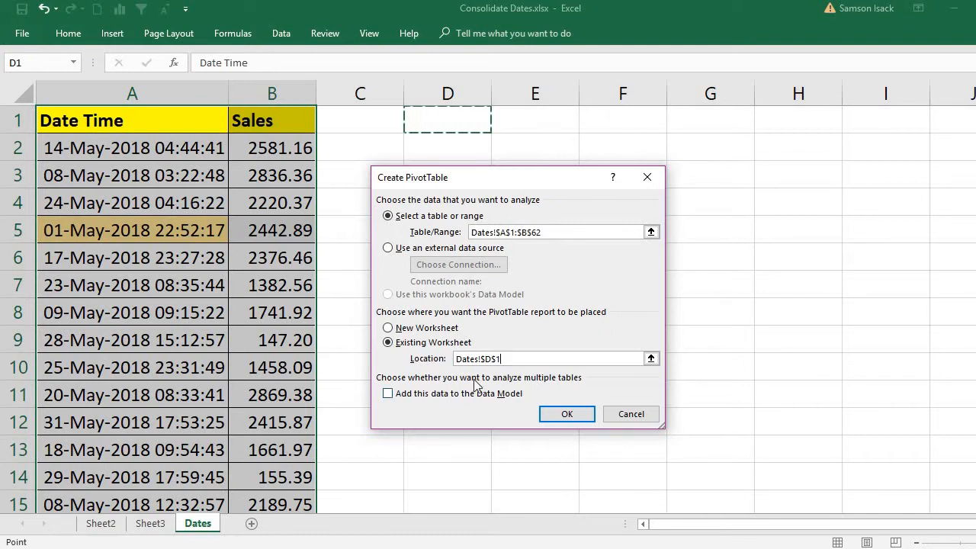
{"action": "left_click", "coordinate": [579, 416]}
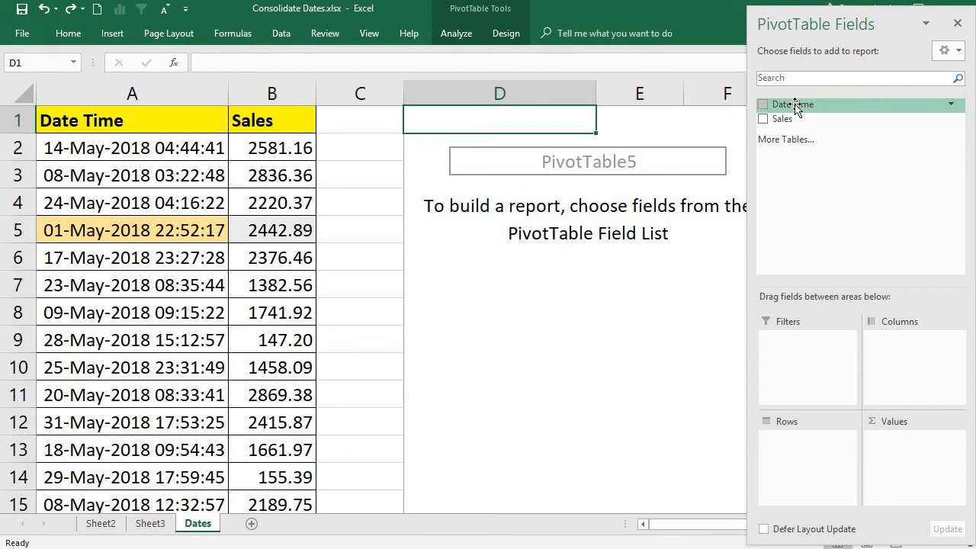
Add Date Time to the PivotTable rows without its automatic date grouping, and add Sales to the values.
{"action": "left_click_drag", "start_coordinate": [794, 107], "coordinate": [834, 462]}
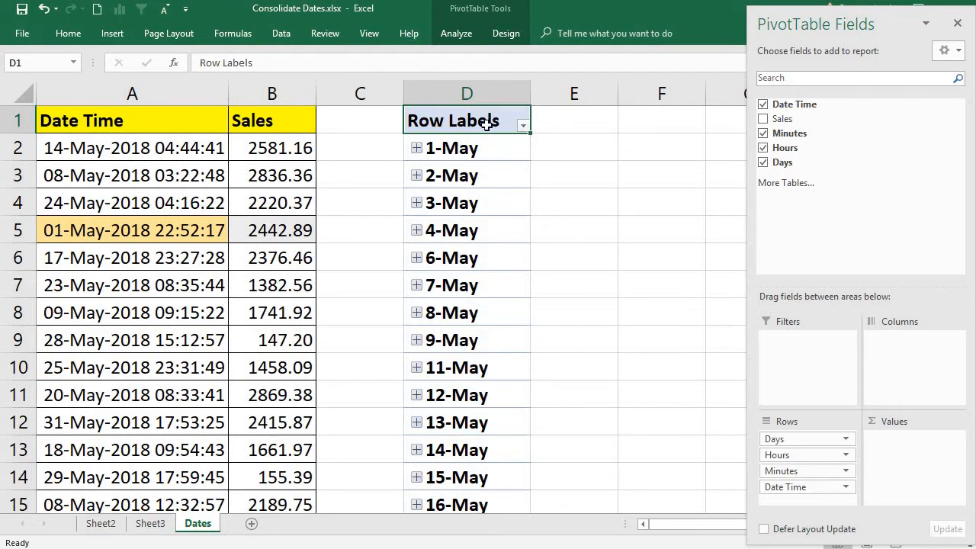
{"action": "left_click", "coordinate": [43, 10]}
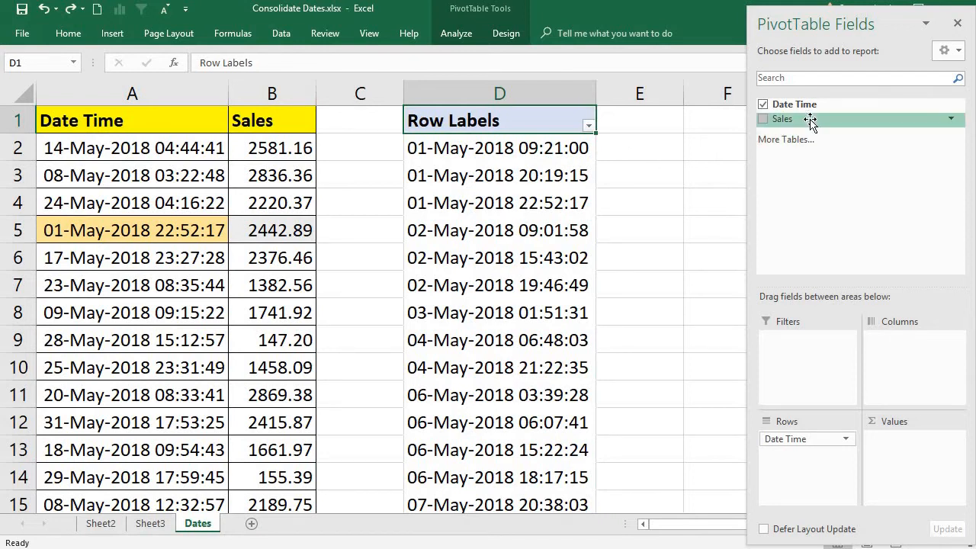
{"action": "left_click_drag", "start_coordinate": [763, 119], "coordinate": [916, 490]}
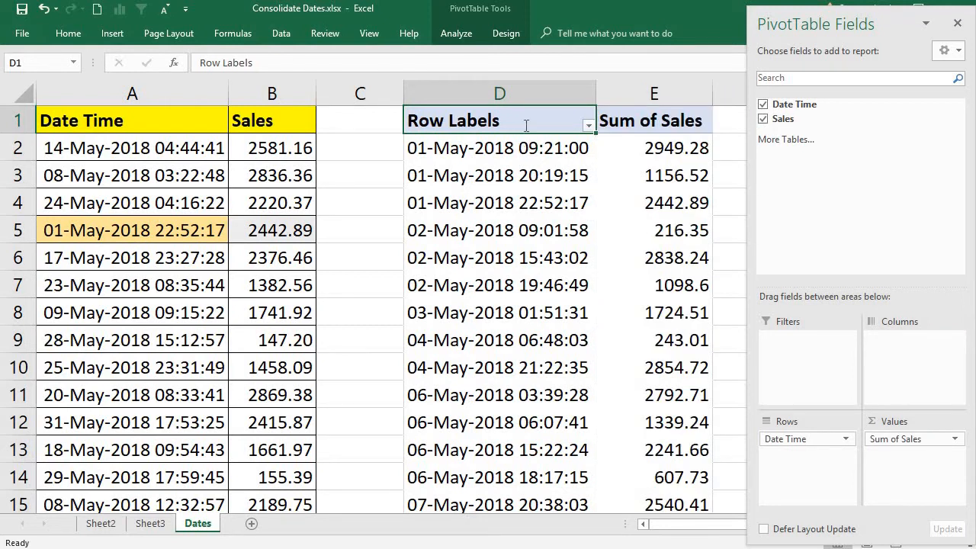
Rename the PivotTable's Row Labels header in D1 to Sales Date.
{"action": "type", "text": "Date"}
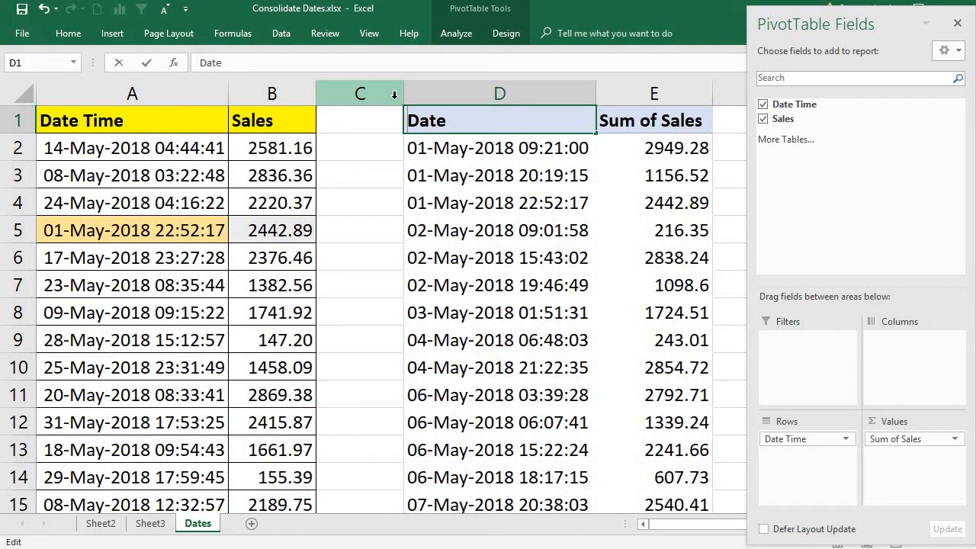
{"action": "type", "text": "Sales"}
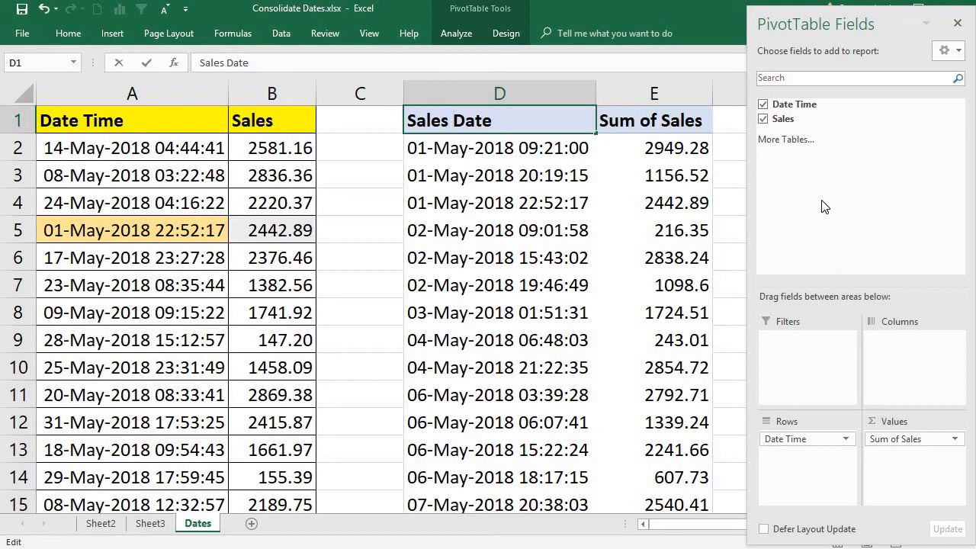
Add Sales to the PivotTable values a second time and summarize the first Sales value field by Count.
{"action": "left_click_drag", "start_coordinate": [785, 121], "coordinate": [917, 469]}
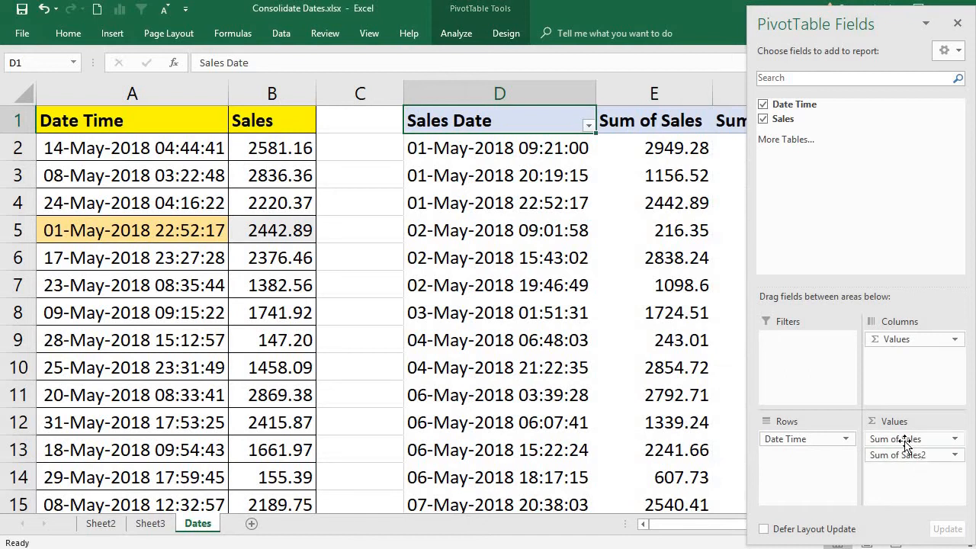
{"action": "left_click", "coordinate": [906, 442]}
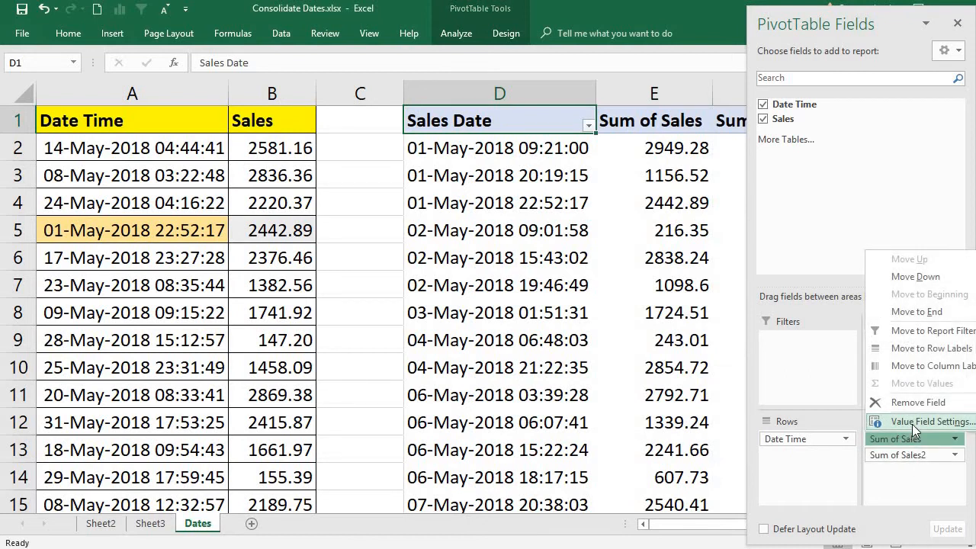
{"action": "left_click", "coordinate": [917, 421]}
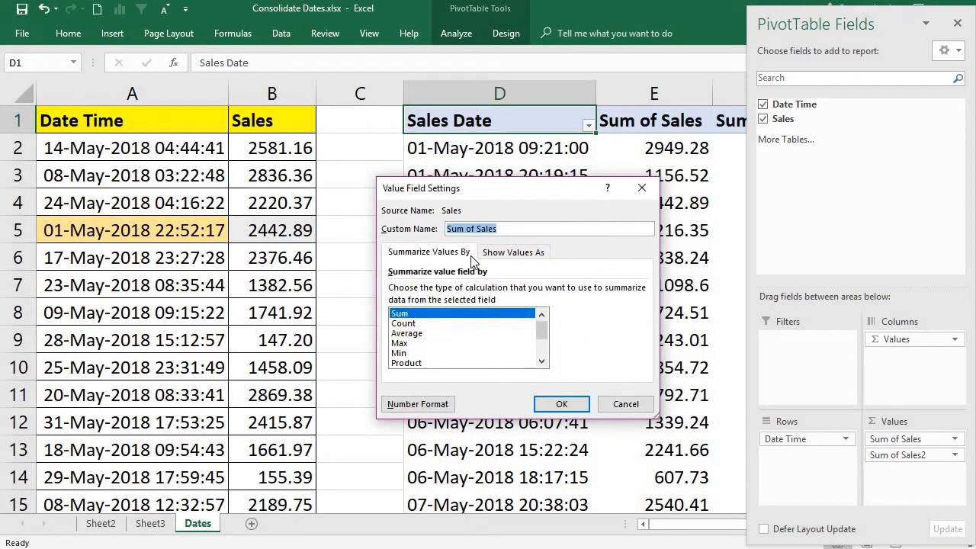
{"action": "left_click", "coordinate": [442, 326]}
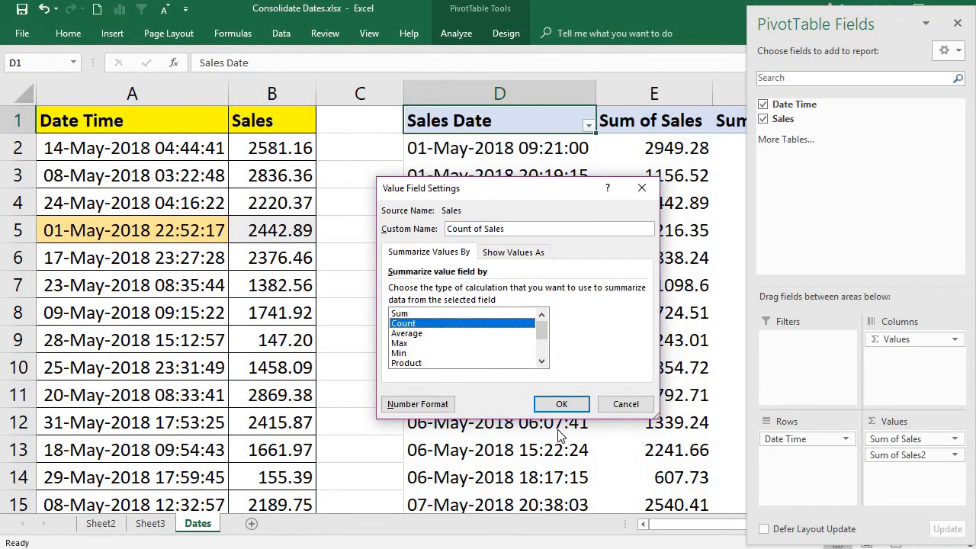
{"action": "left_click", "coordinate": [564, 400]}
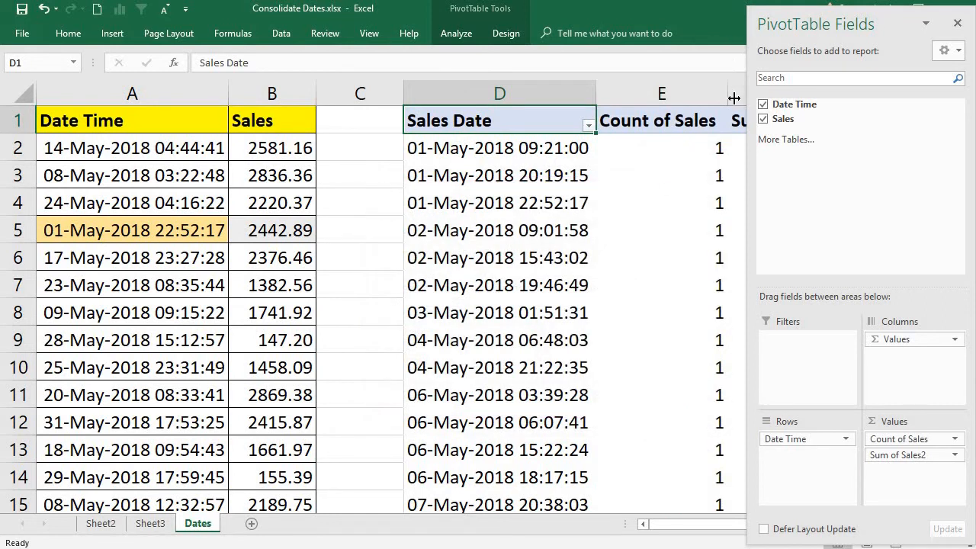
{"action": "left_click_drag", "start_coordinate": [729, 94], "coordinate": [730, 93]}
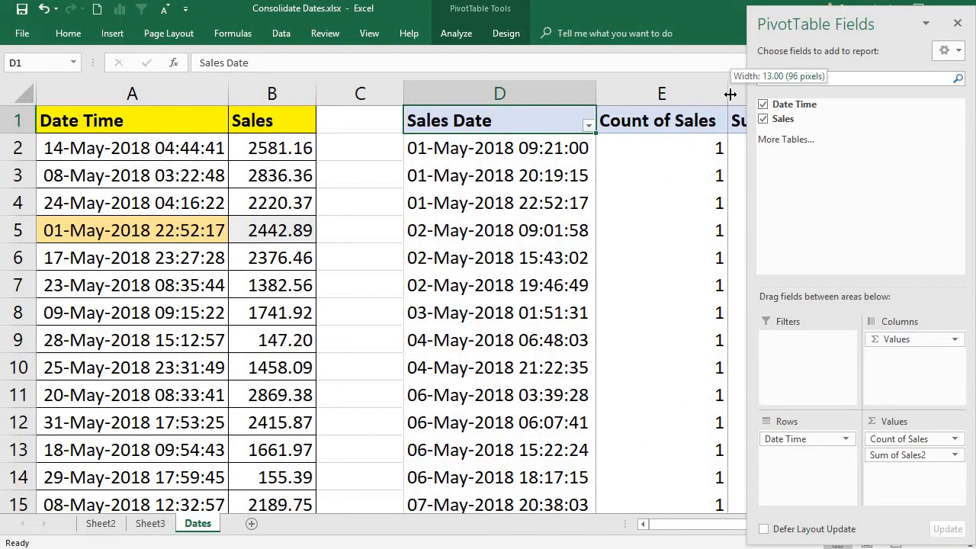
Rename the Count of Sales value field to Count.
{"action": "double_click", "coordinate": [659, 127]}
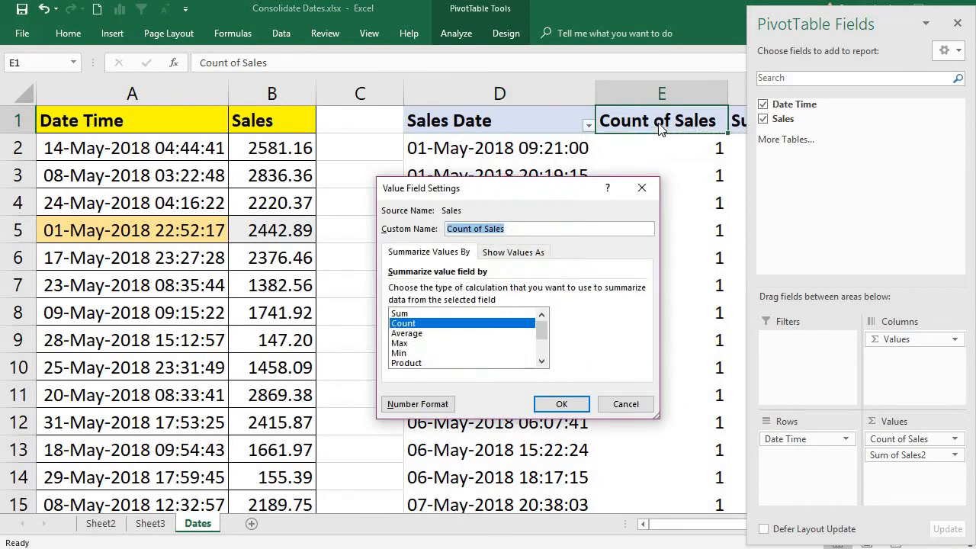
{"action": "left_click", "coordinate": [641, 188]}
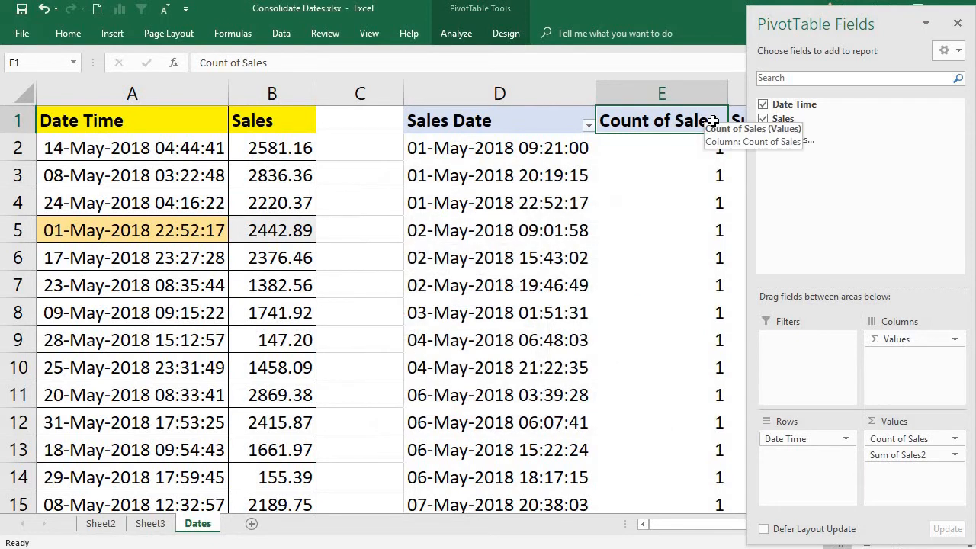
{"action": "double_click", "coordinate": [654, 127]}
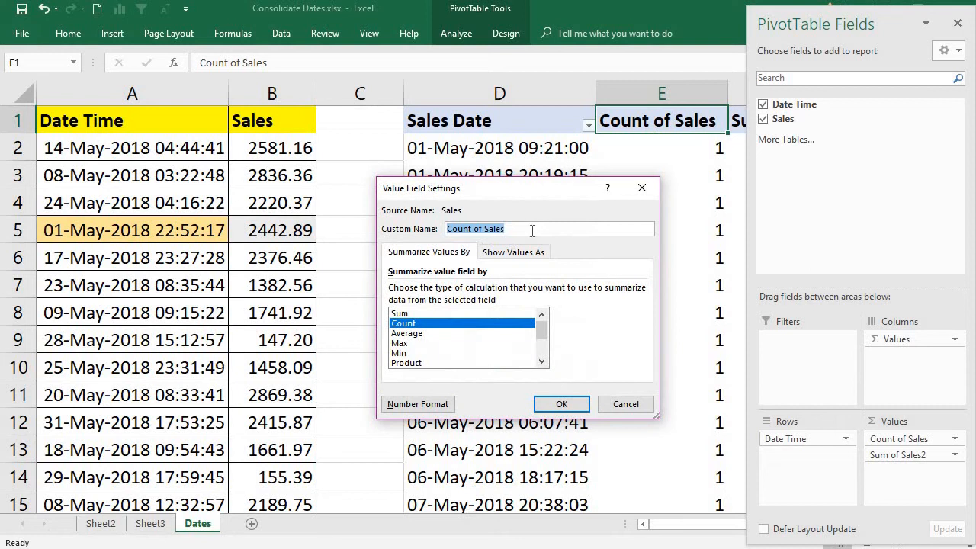
{"action": "left_click", "coordinate": [532, 230]}
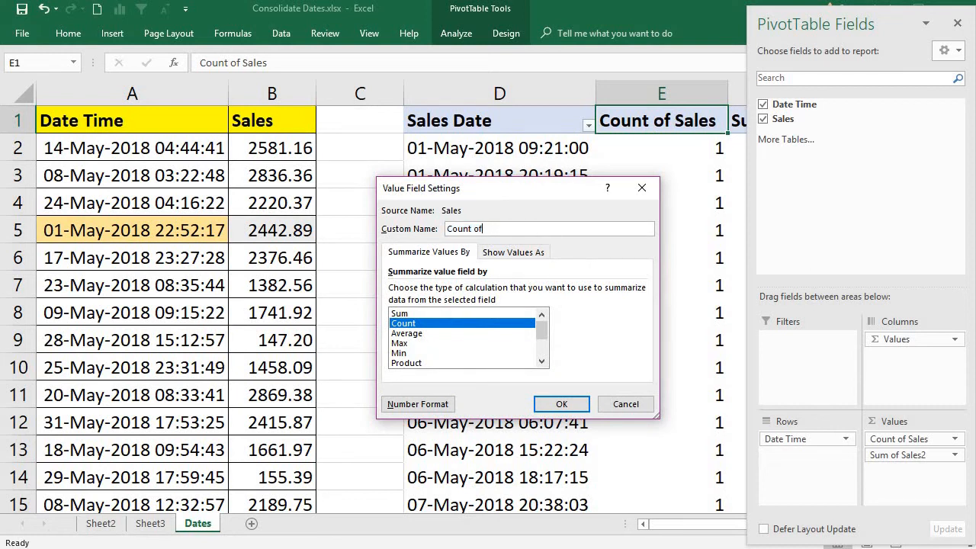
{"action": "left_click", "coordinate": [557, 404]}
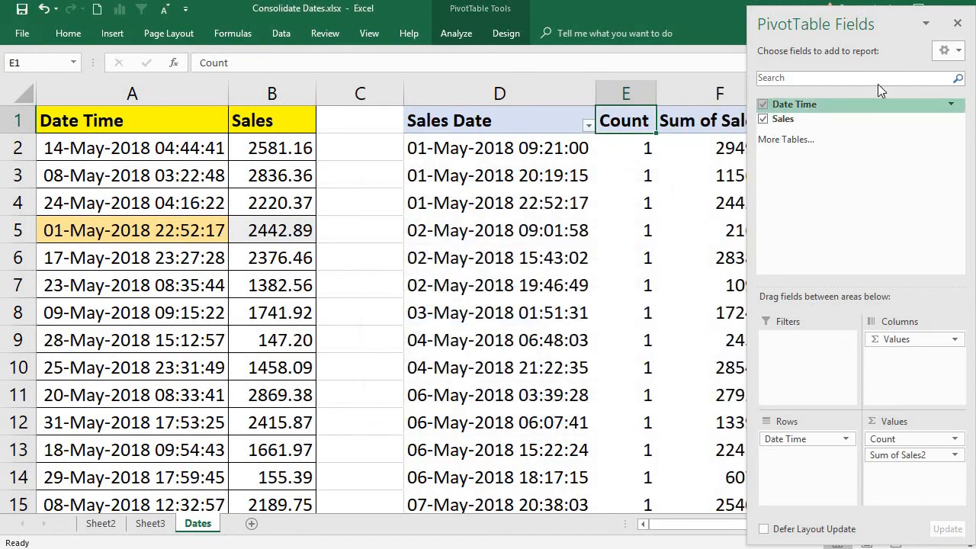
Hide the PivotTable field list and rename the Sum of Sales2 value field to Sum of Sales.
{"action": "left_click", "coordinate": [690, 118]}
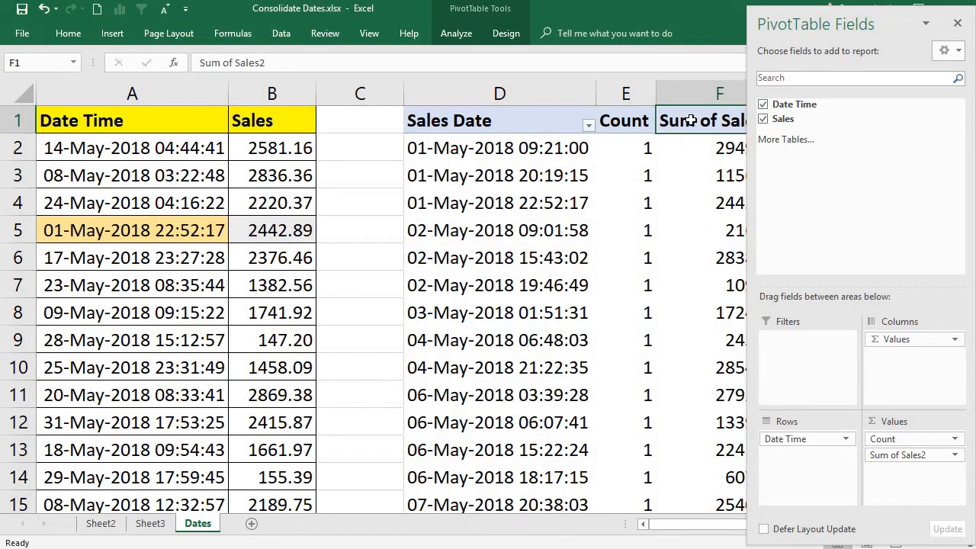
{"action": "left_click", "coordinate": [958, 26]}
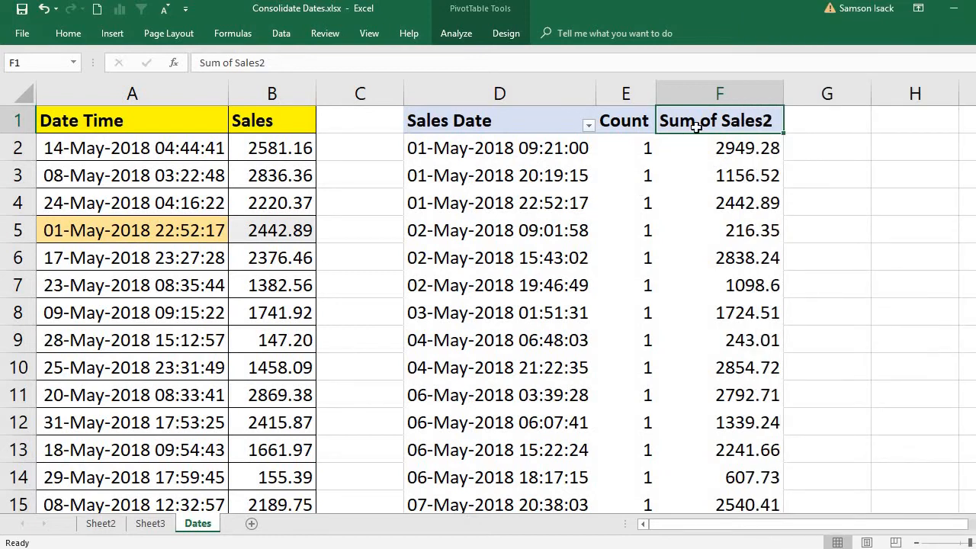
{"action": "double_click", "coordinate": [771, 118]}
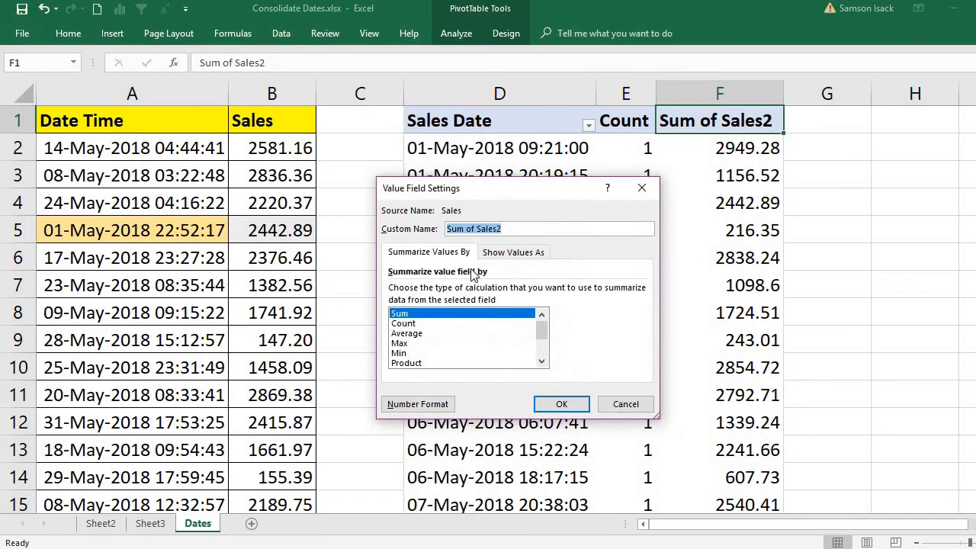
{"action": "left_click", "coordinate": [509, 229]}
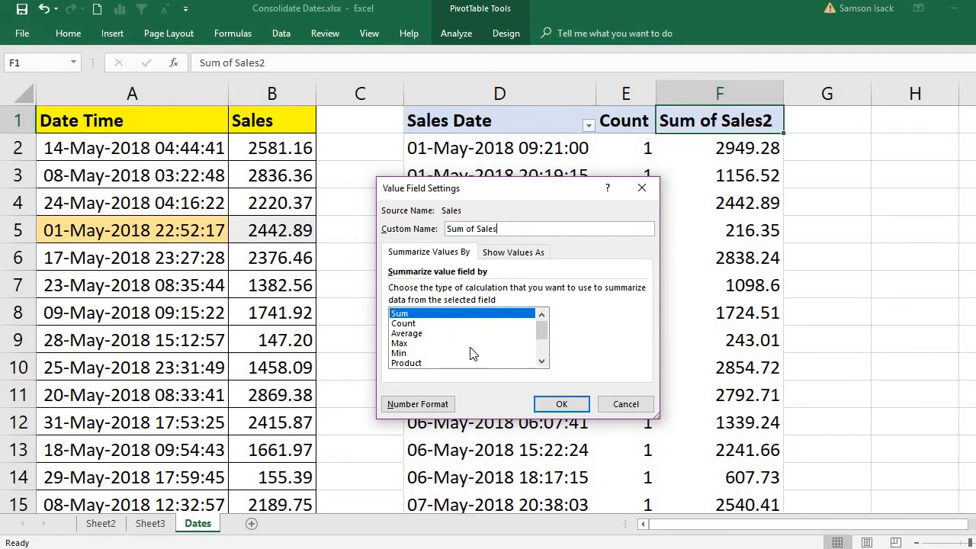
{"action": "left_click", "coordinate": [554, 404]}
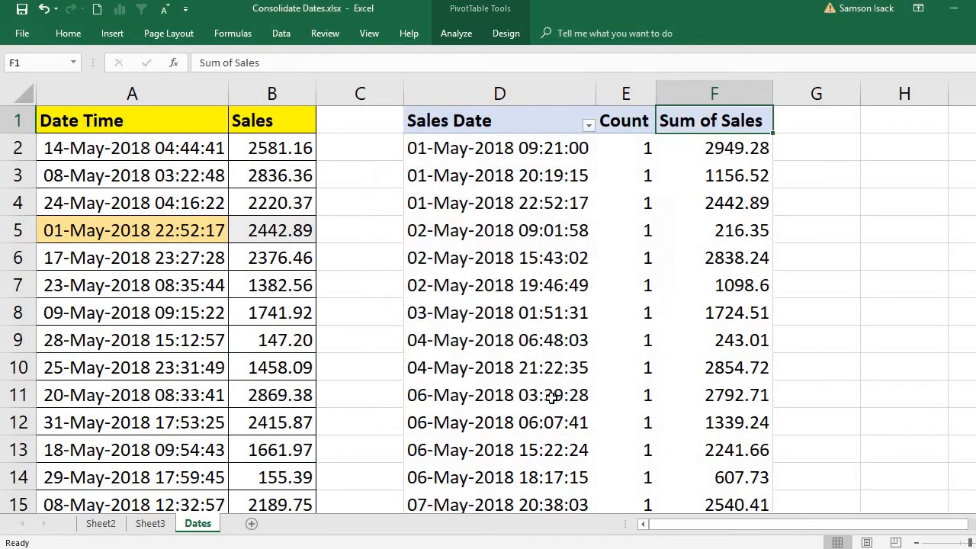
Examine the separate 01-May rows in the PivotTable and select their sales amounts in F2:F4.
{"action": "left_click", "coordinate": [578, 259]}
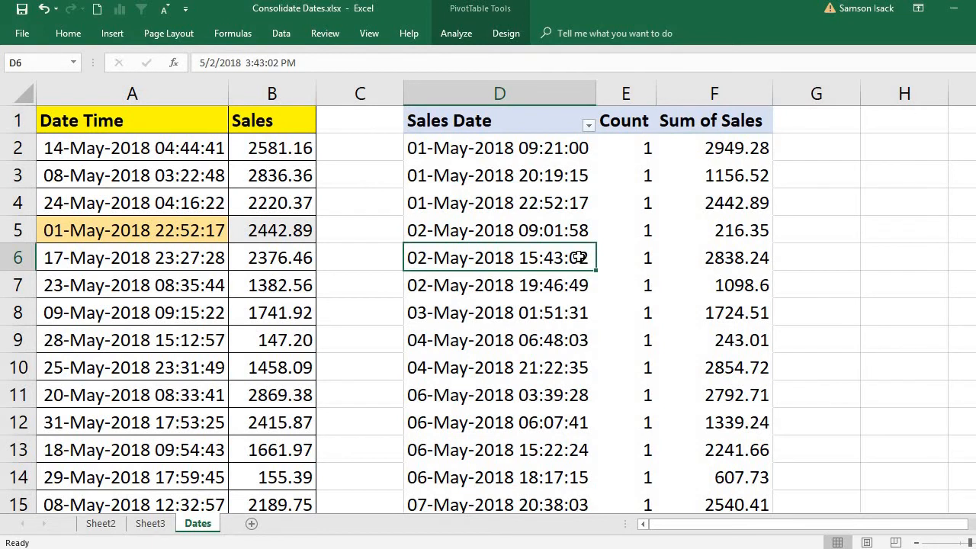
{"action": "left_click", "coordinate": [537, 150]}
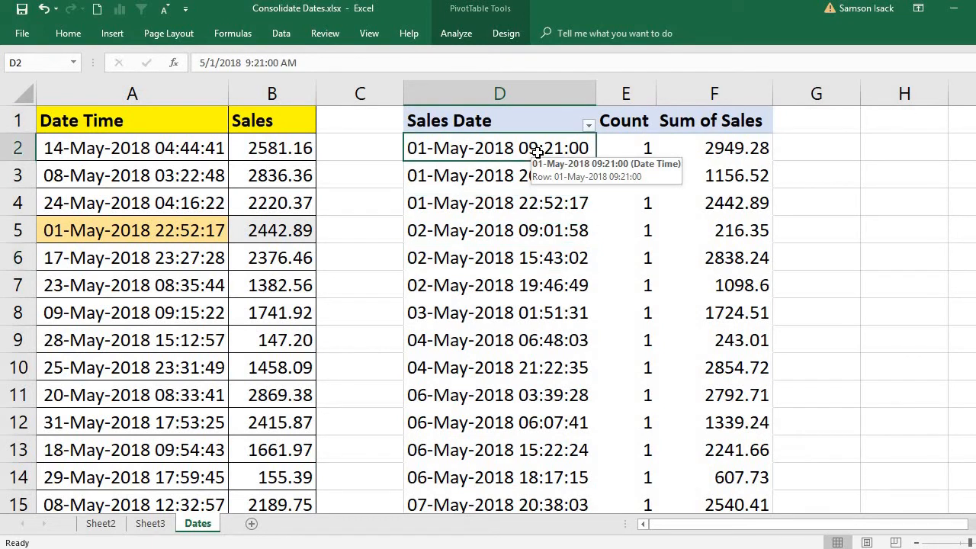
{"action": "left_click", "coordinate": [473, 173]}
{"action": "left_click_drag", "start_coordinate": [473, 200], "coordinate": [482, 149]}
{"action": "left_click", "coordinate": [726, 142]}
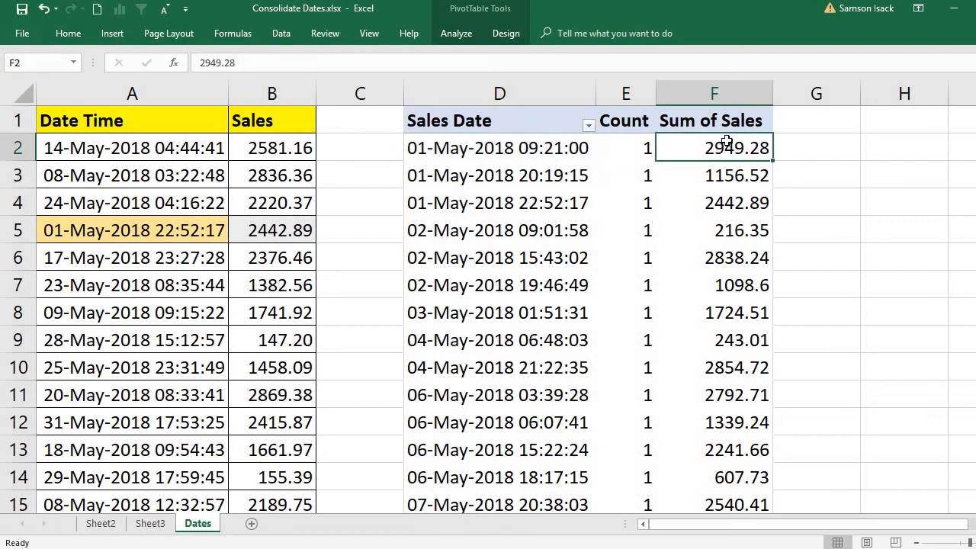
{"action": "left_click_drag", "start_coordinate": [726, 142], "coordinate": [719, 198]}
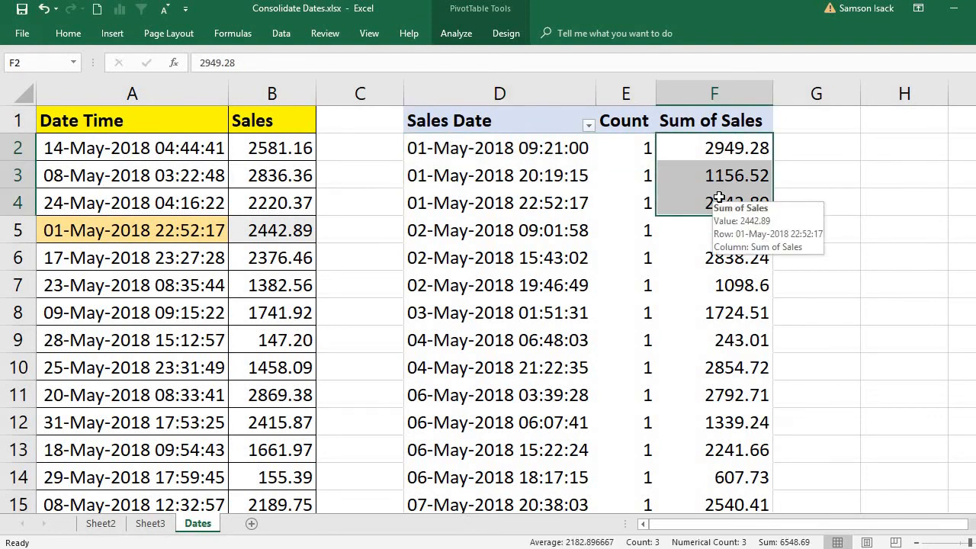
{"action": "left_click", "coordinate": [684, 149]}
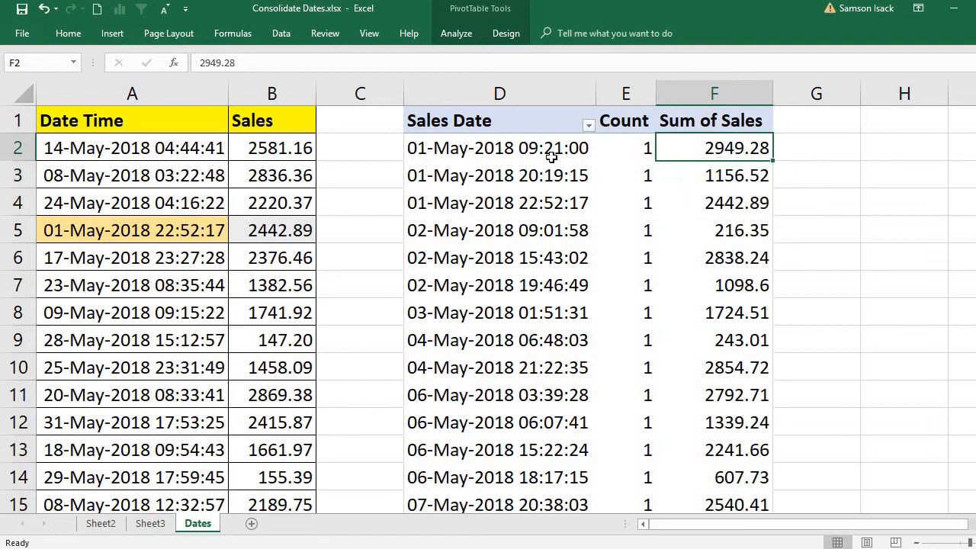
Go through the Sales Date rows from 01-May to 04-May to see which dates repeat with different times.
{"action": "left_click", "coordinate": [525, 183]}
{"action": "left_click", "coordinate": [517, 199]}
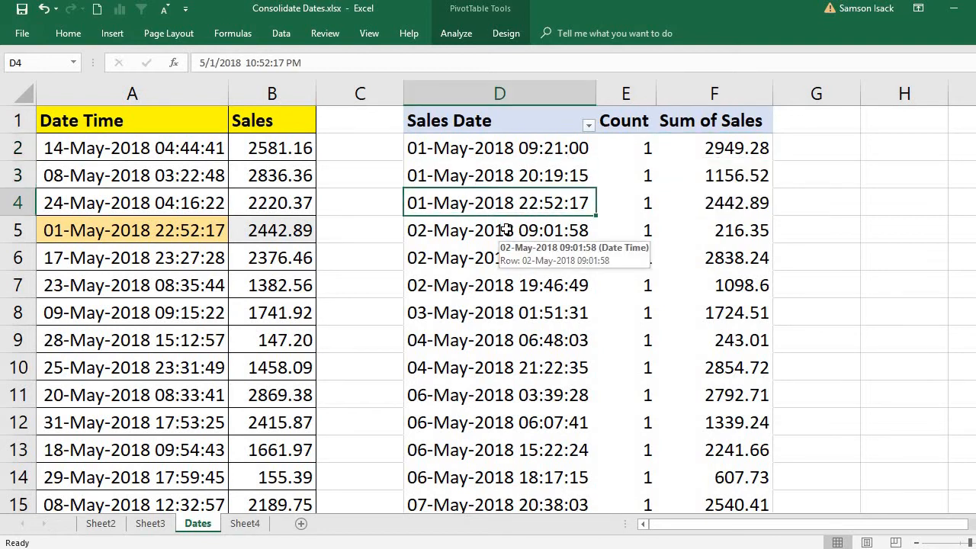
{"action": "left_click", "coordinate": [506, 238]}
{"action": "left_click", "coordinate": [501, 265]}
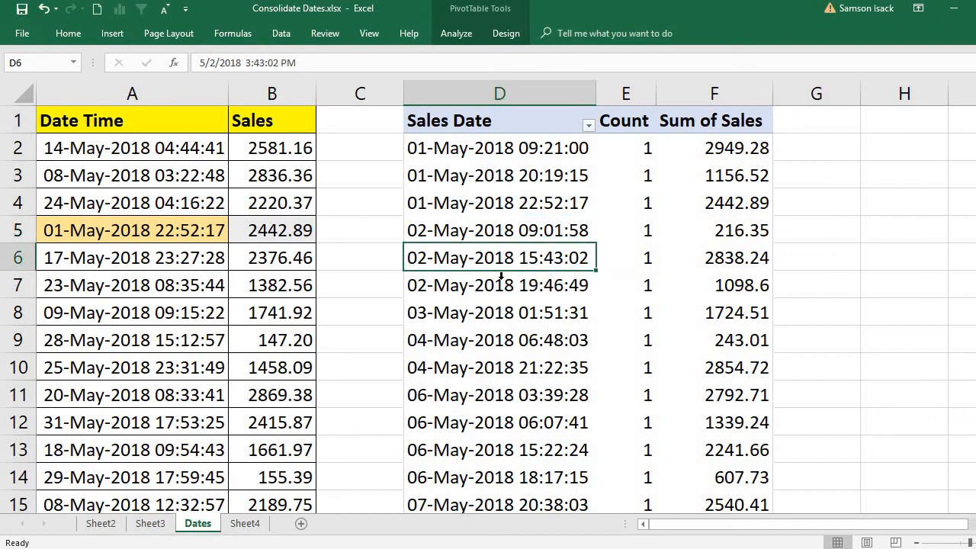
{"action": "left_click", "coordinate": [489, 296]}
{"action": "key", "text": "Return"}
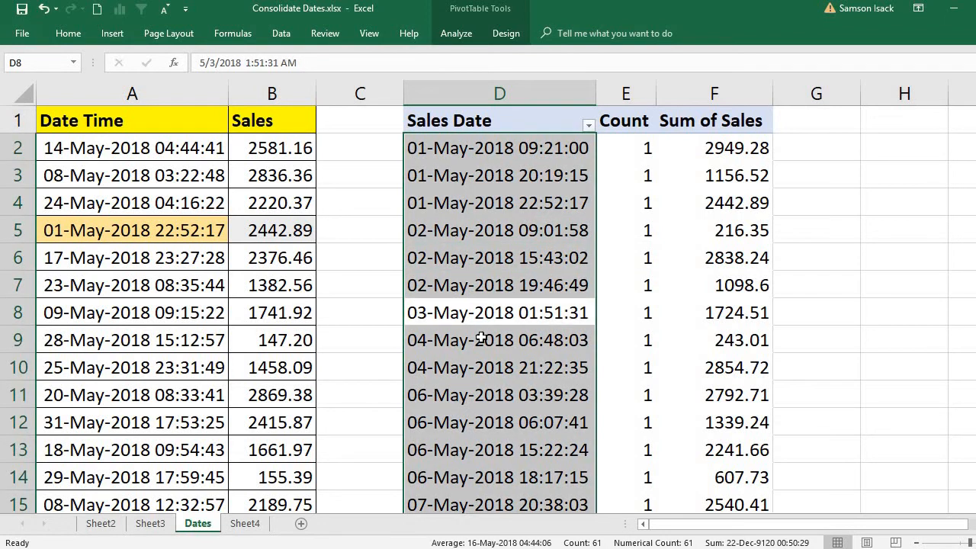
{"action": "left_click", "coordinate": [480, 343]}
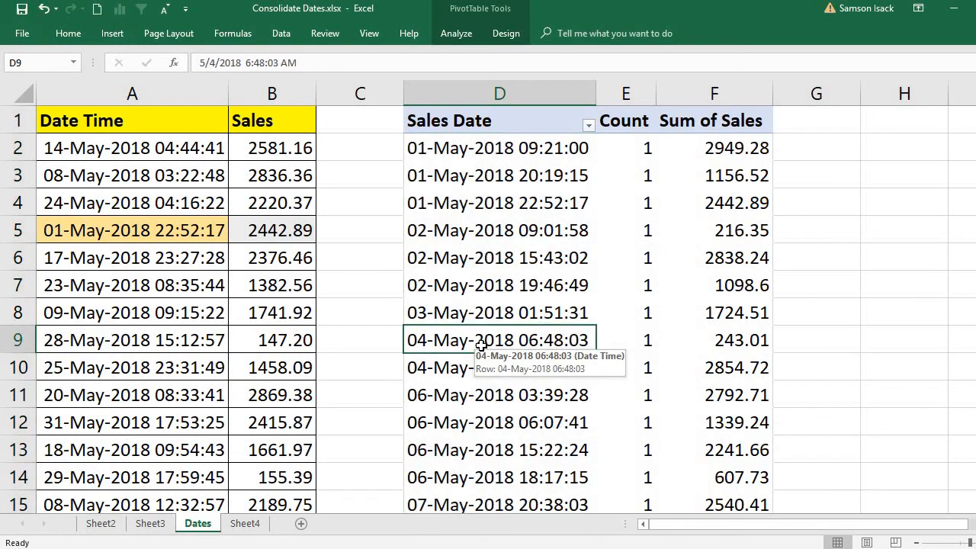
{"action": "left_click", "coordinate": [447, 368]}
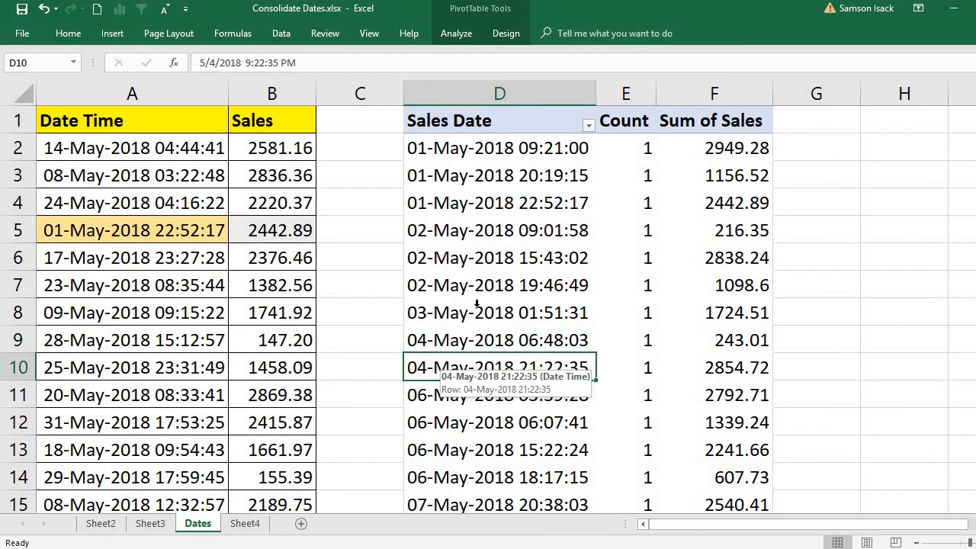
Group the PivotTable's Sales Date items by Days only, with the number of days at 1.
{"action": "left_click", "coordinate": [547, 135]}
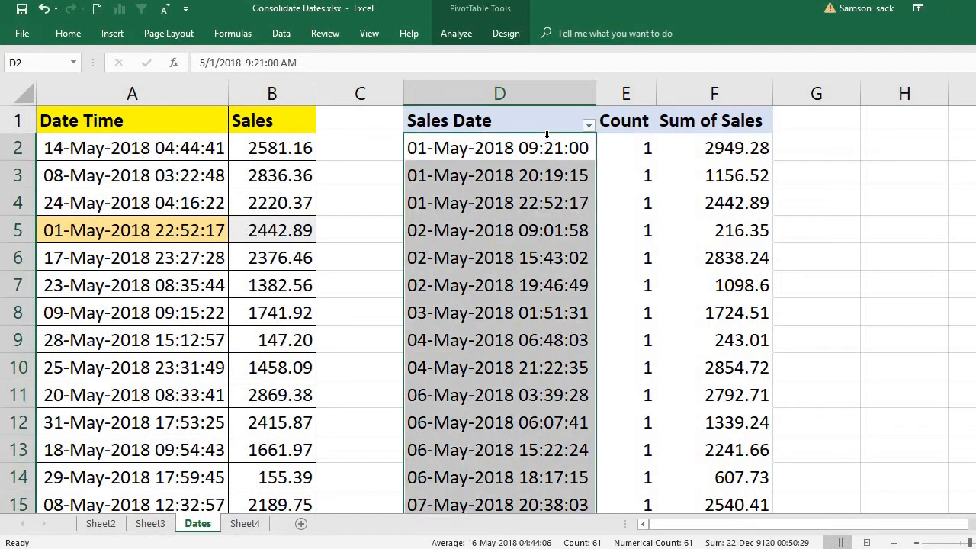
{"action": "right_click", "coordinate": [532, 175]}
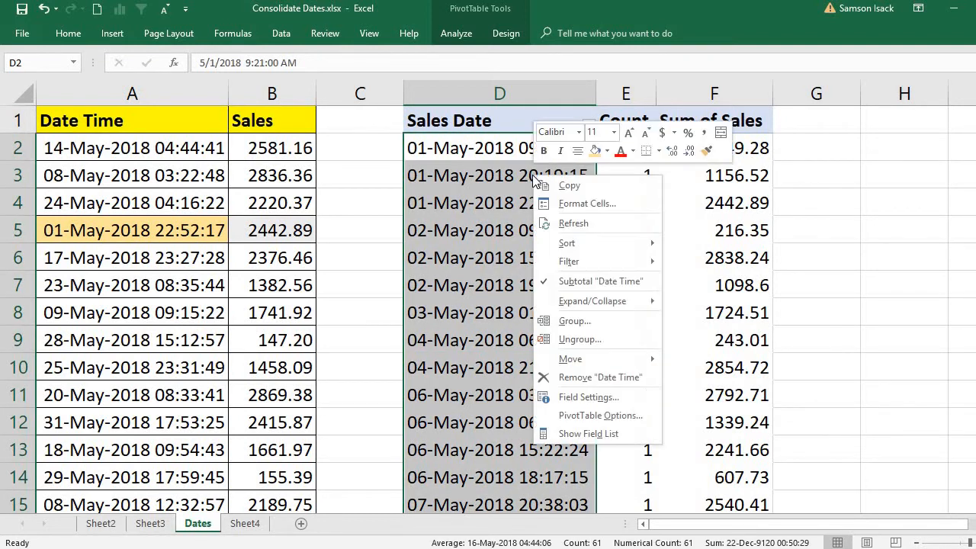
{"action": "left_click", "coordinate": [619, 320]}
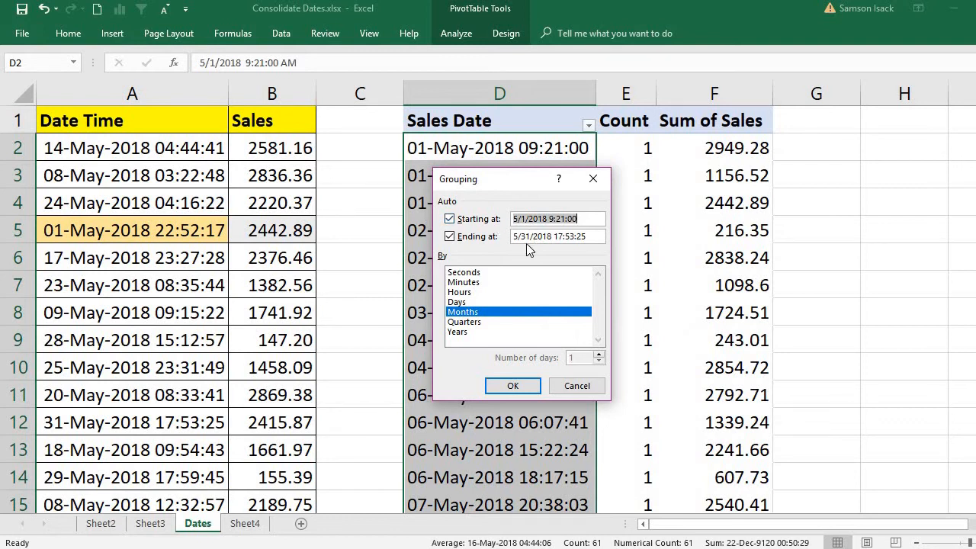
{"action": "left_click", "coordinate": [461, 304]}
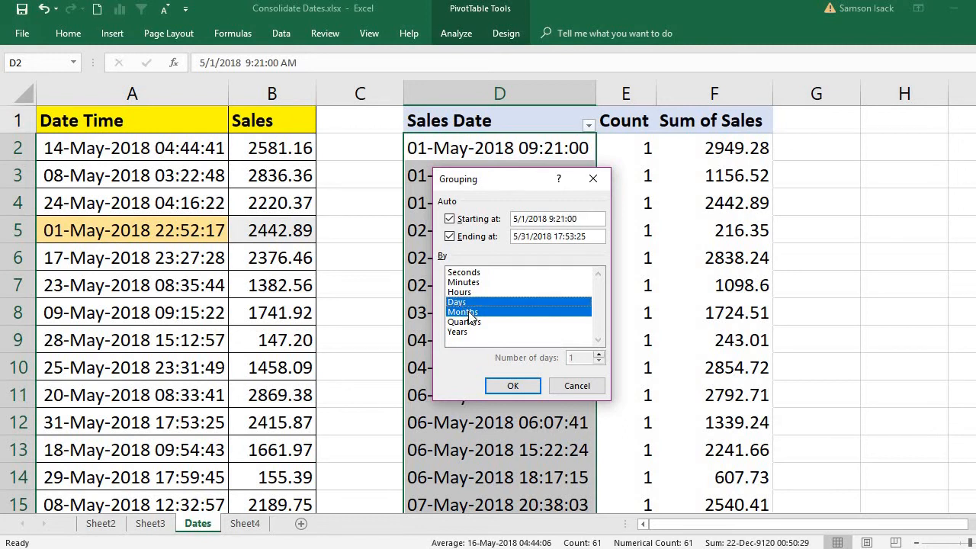
{"action": "left_click", "coordinate": [471, 314]}
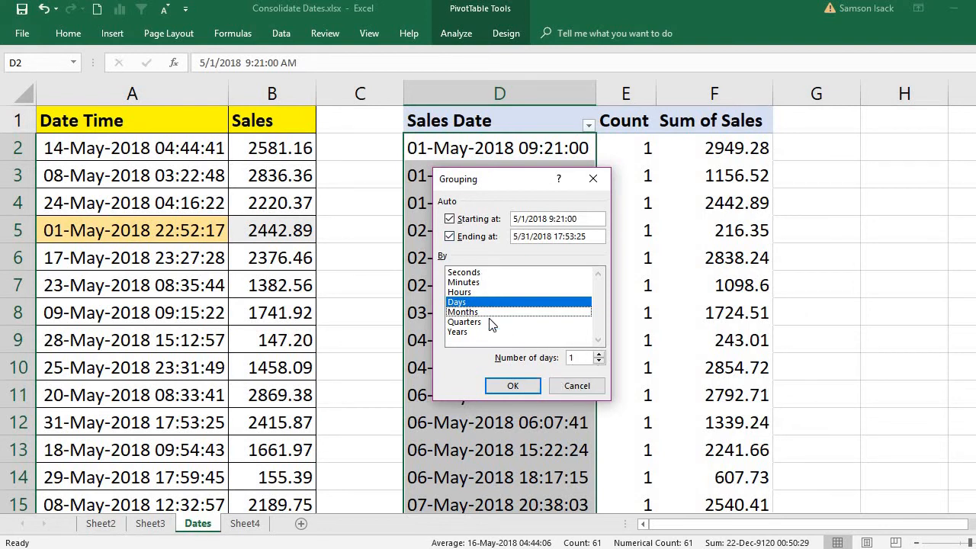
{"action": "left_click", "coordinate": [511, 386]}
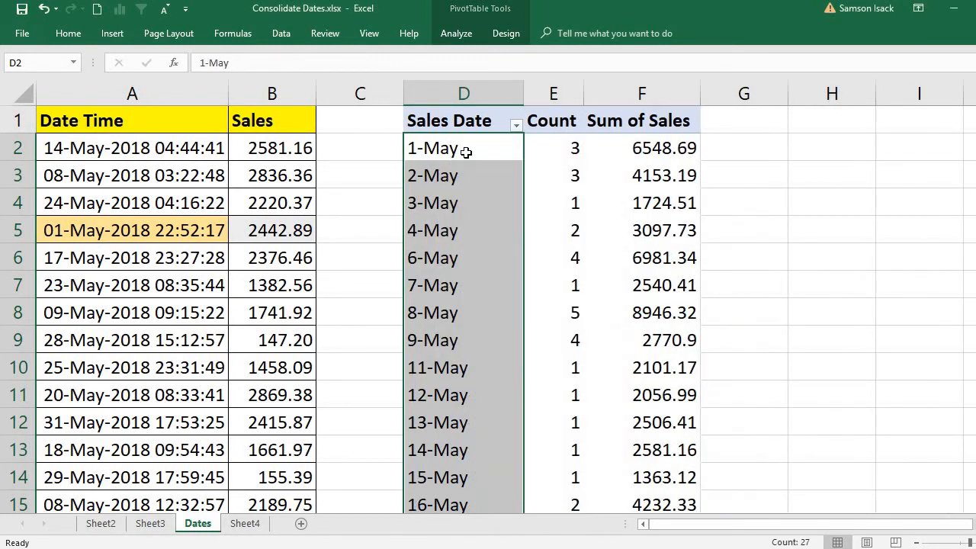
Review the grouped rows for the first days of May, checking each date's Count and Sum of Sales.
{"action": "left_click", "coordinate": [466, 152]}
{"action": "left_click", "coordinate": [479, 210]}
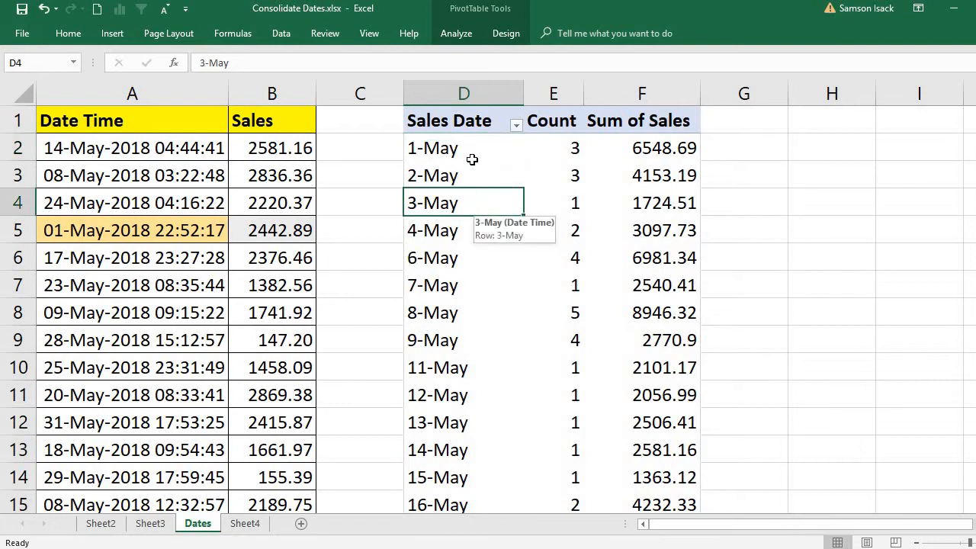
{"action": "left_click", "coordinate": [471, 147]}
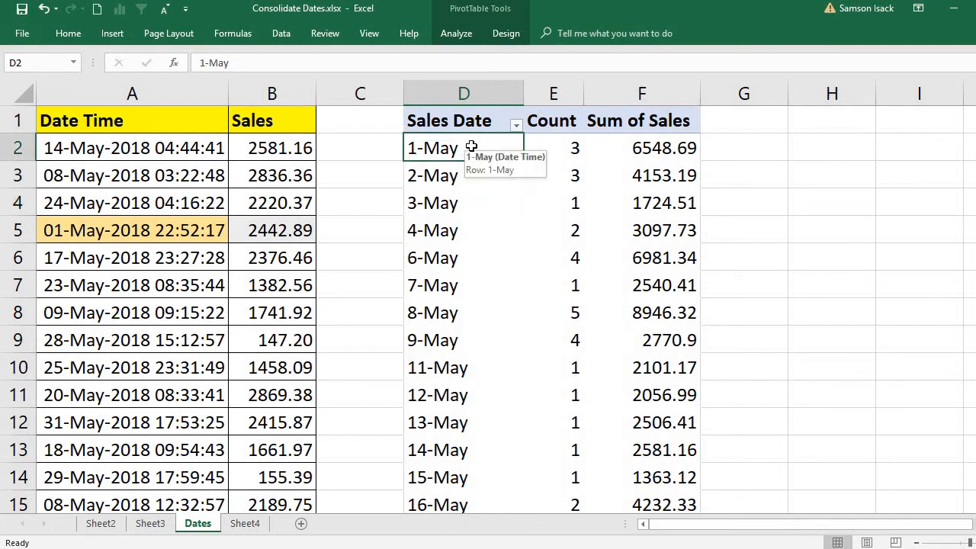
{"action": "left_click", "coordinate": [473, 183]}
{"action": "left_click", "coordinate": [475, 203]}
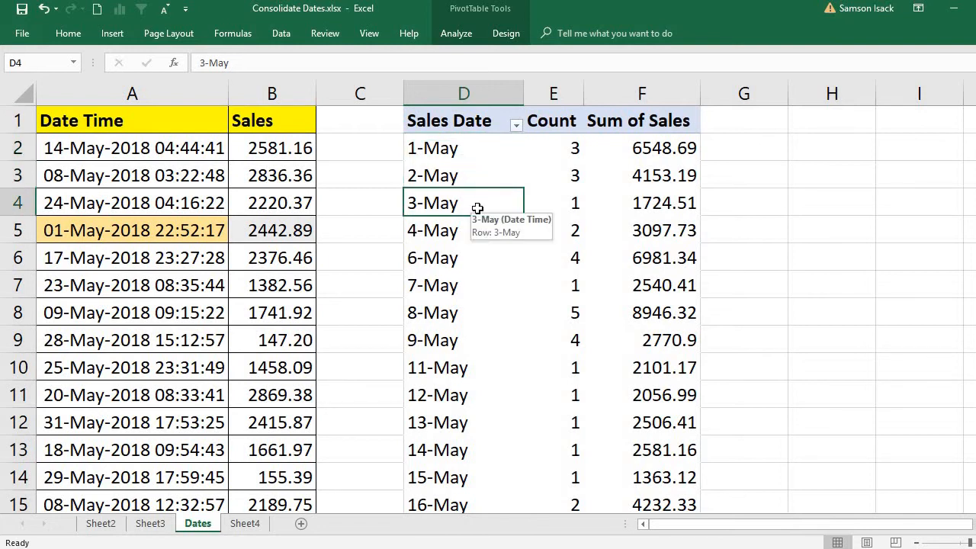
{"action": "left_click", "coordinate": [566, 144]}
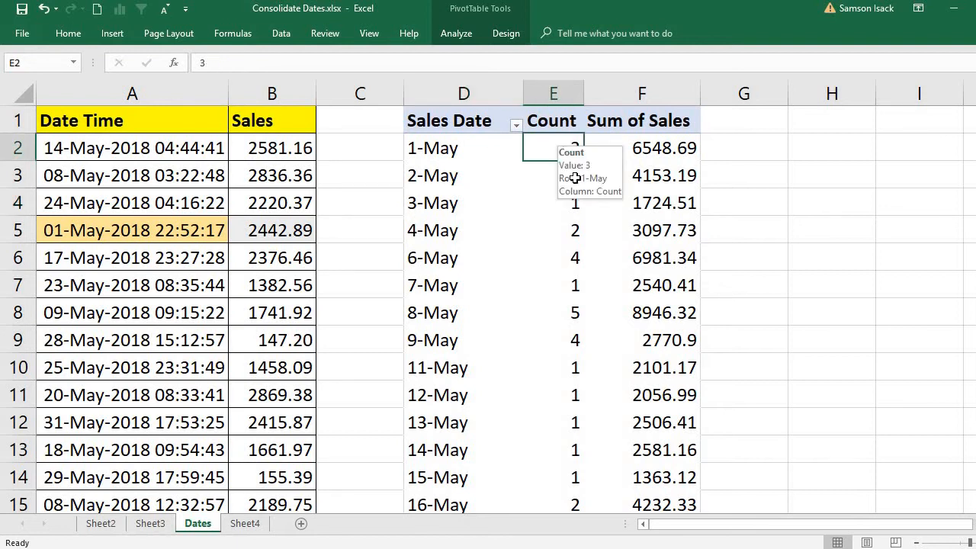
{"action": "left_click", "coordinate": [564, 167]}
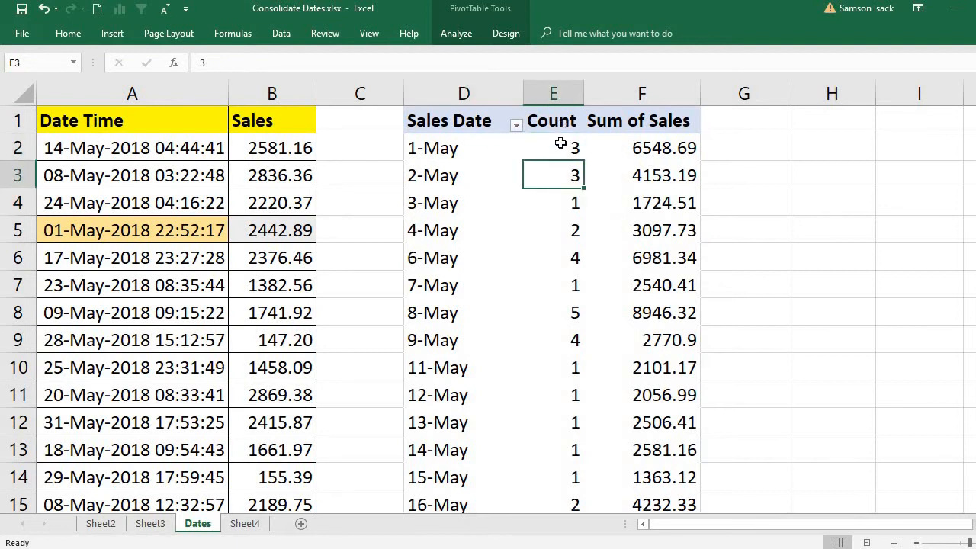
{"action": "left_click", "coordinate": [559, 145]}
{"action": "left_click", "coordinate": [562, 177]}
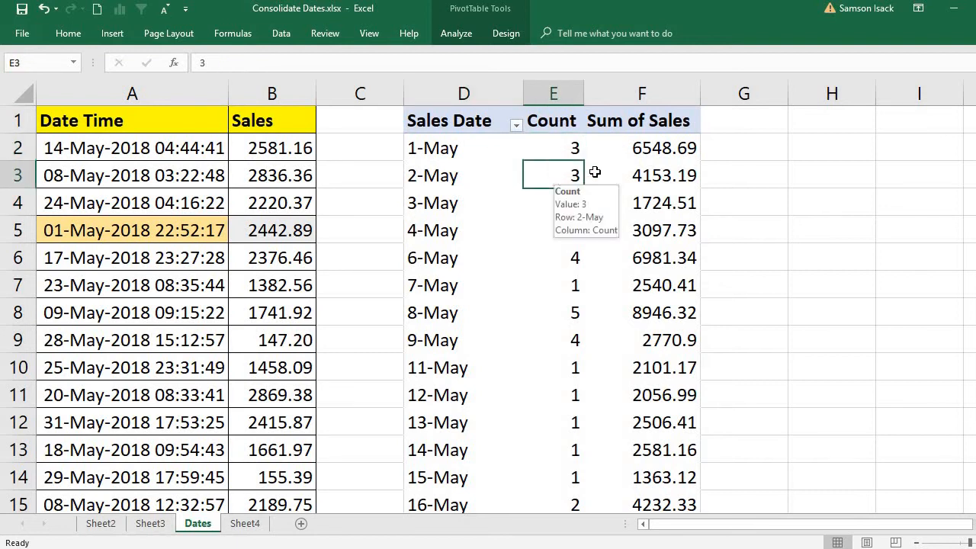
{"action": "left_click", "coordinate": [646, 154]}
{"action": "left_click", "coordinate": [647, 176]}
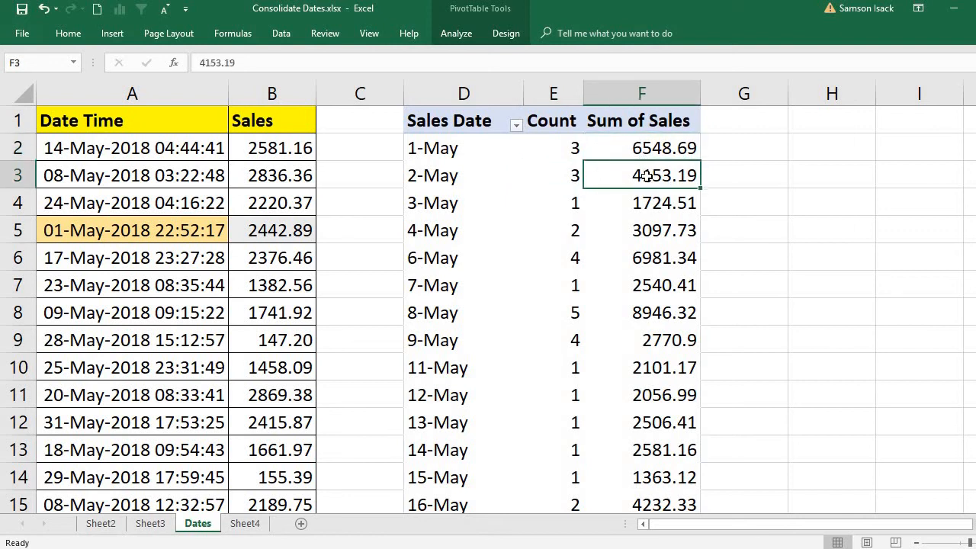
Select the three 01-May sales amounts B5, B35 and B39 together and compare their sum with the PivotTable's 1-May Sum of Sales.
{"action": "left_click", "coordinate": [287, 240]}
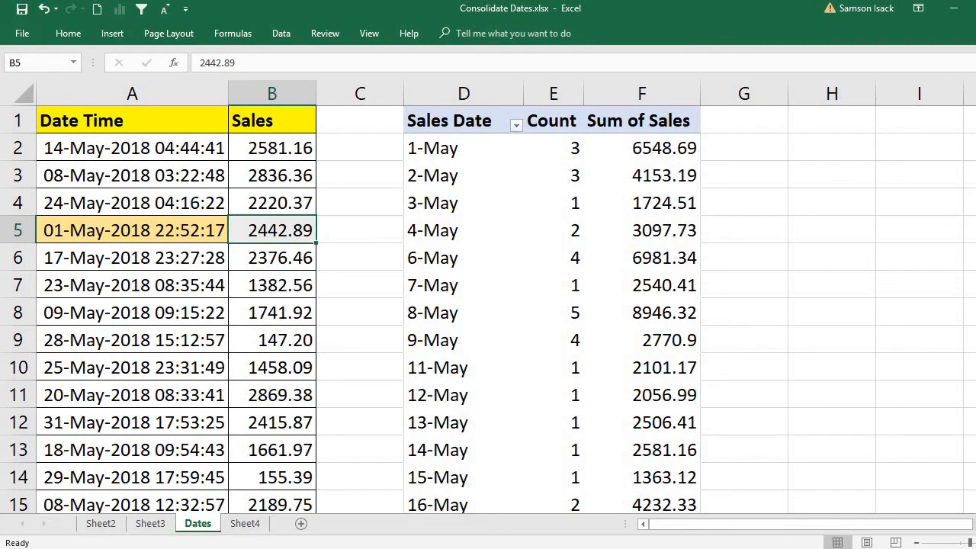
{"action": "scroll", "coordinate": [488, 311], "scroll_direction": "down", "scroll_amount": 7}
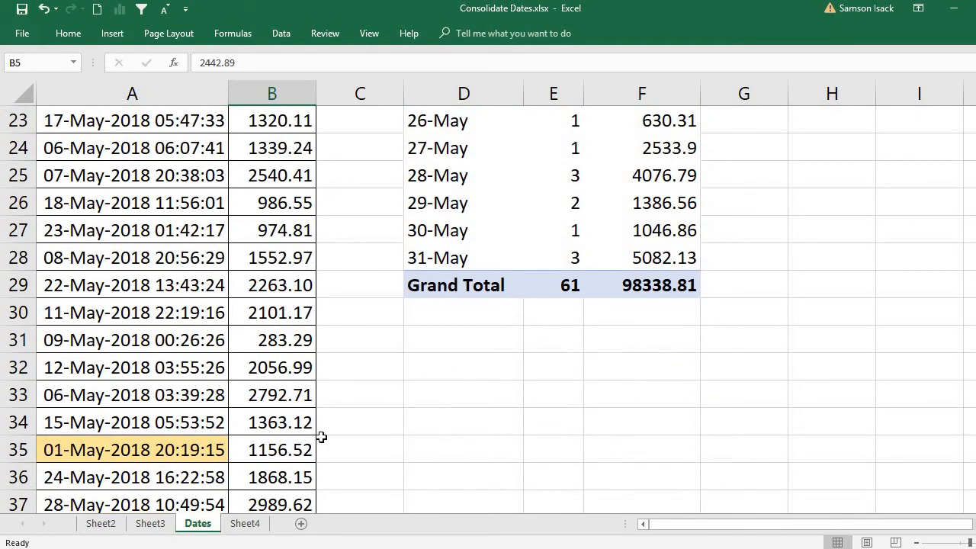
{"action": "left_click", "coordinate": [298, 450], "text": "ctrl"}
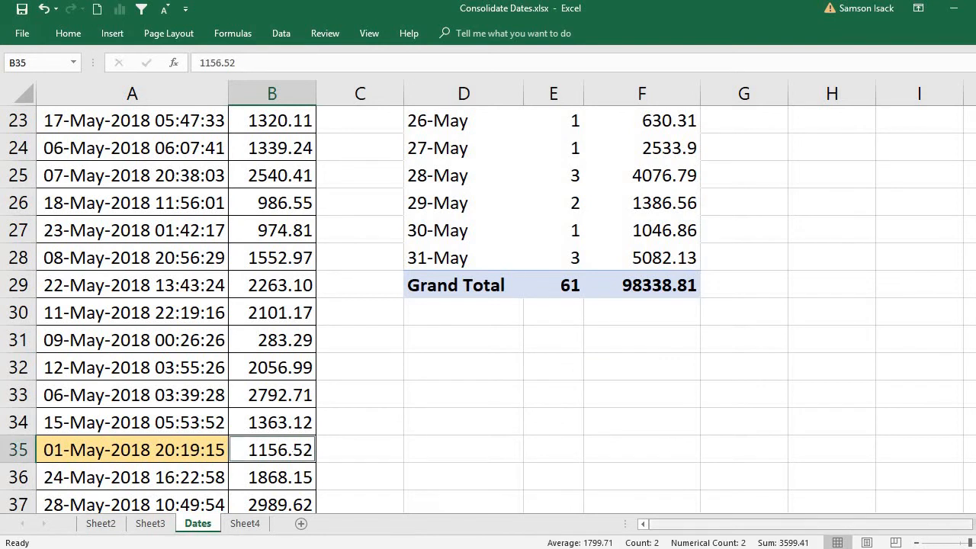
{"action": "scroll", "coordinate": [417, 429], "scroll_direction": "down", "scroll_amount": 1}
{"action": "scroll", "coordinate": [806, 403], "scroll_direction": "down", "scroll_amount": 3}
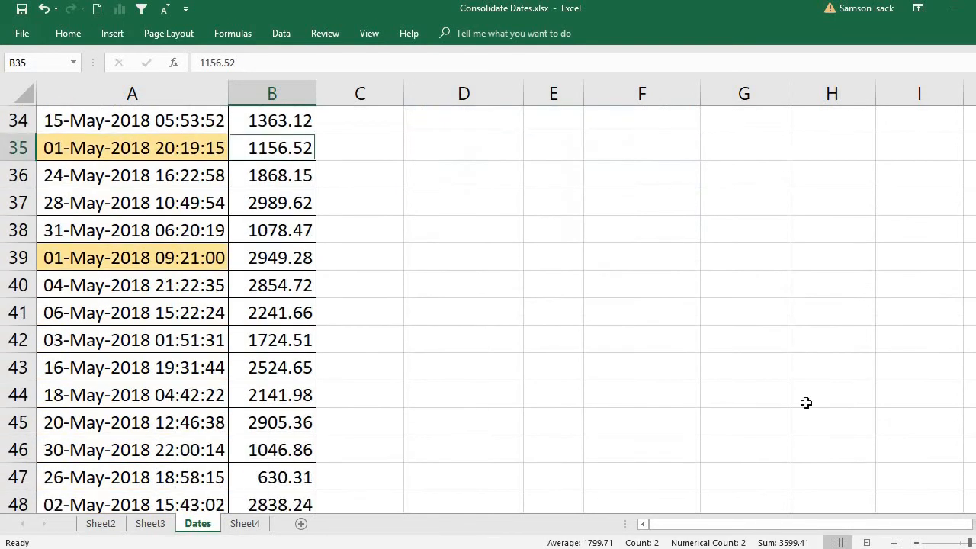
{"action": "left_click", "coordinate": [272, 258], "text": "ctrl"}
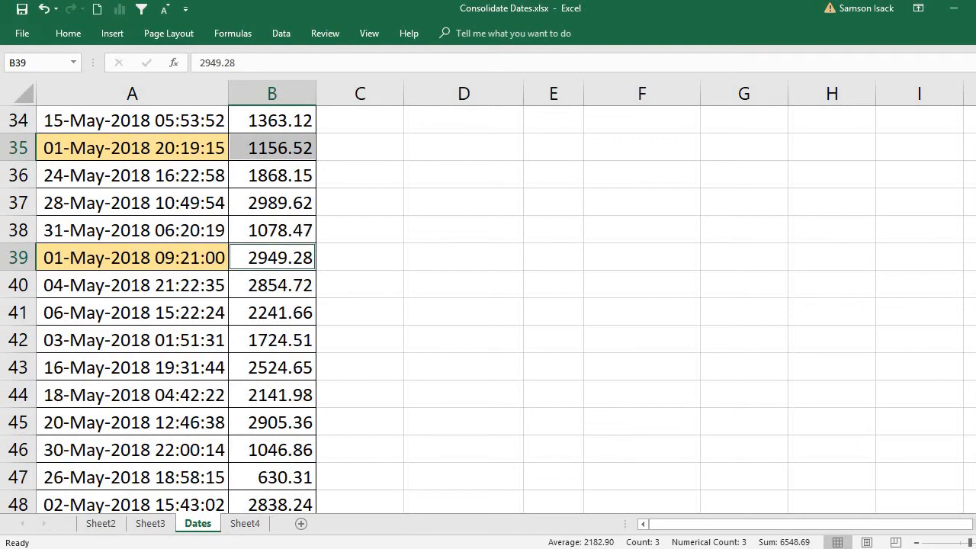
{"action": "scroll", "coordinate": [782, 461], "scroll_direction": "up", "scroll_amount": 11}
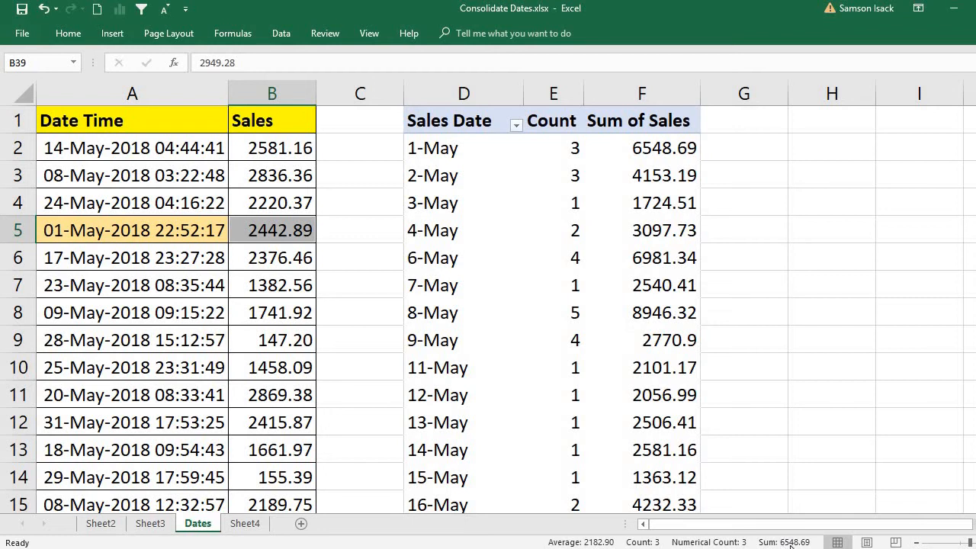
{"action": "left_click", "coordinate": [664, 159]}
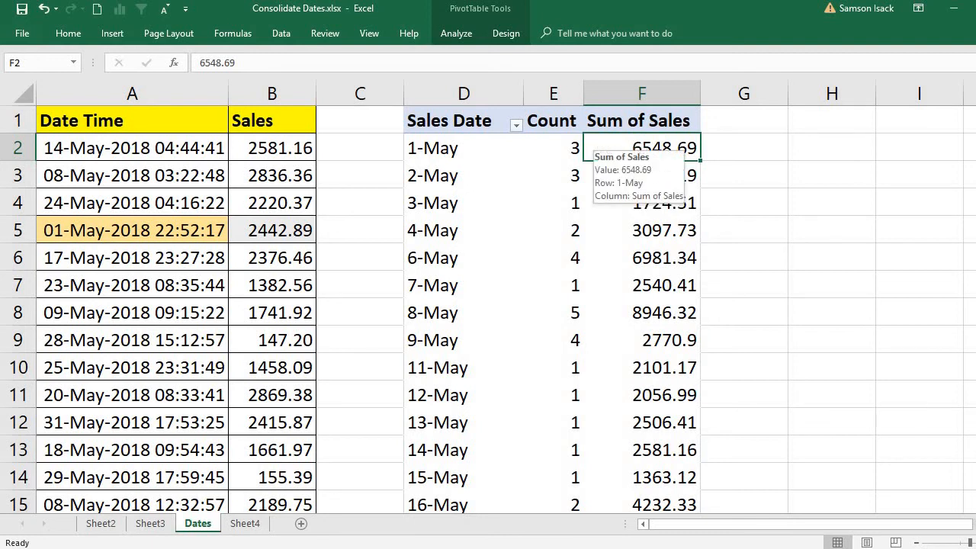
Review the PivotTable's Count and Sales Date entries for 1-May and 2-May, and finish on the source table's Date Time header.
{"action": "left_click", "coordinate": [549, 145]}
{"action": "left_click", "coordinate": [535, 172]}
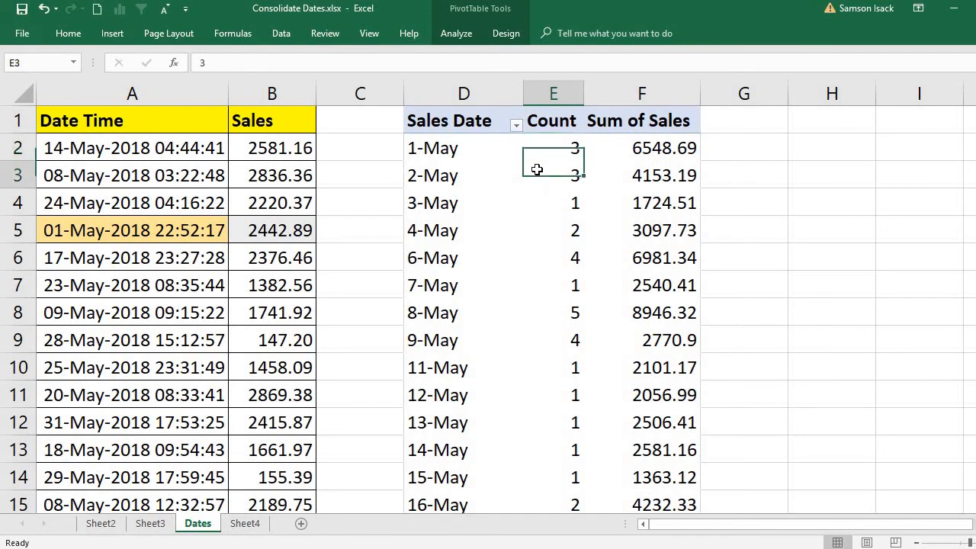
{"action": "left_click", "coordinate": [417, 150]}
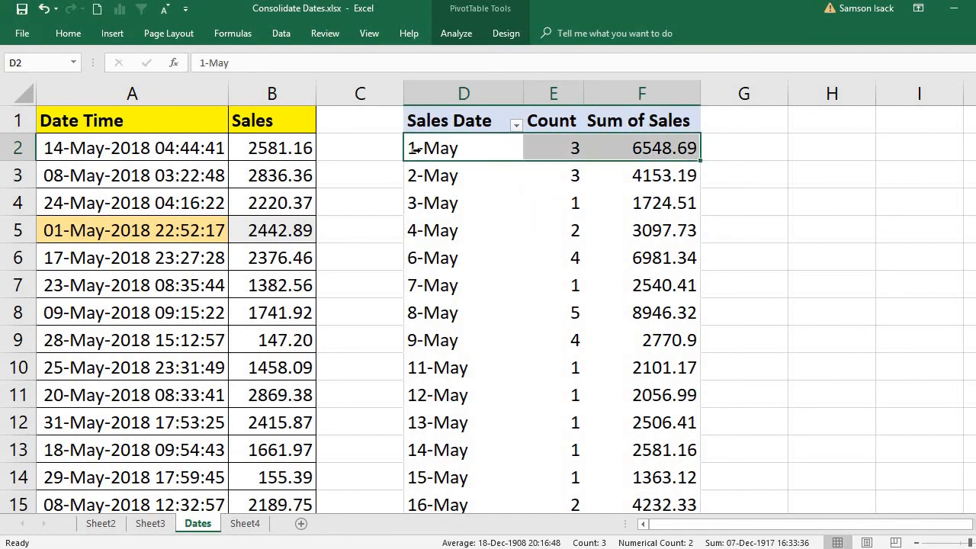
{"action": "left_click", "coordinate": [439, 168]}
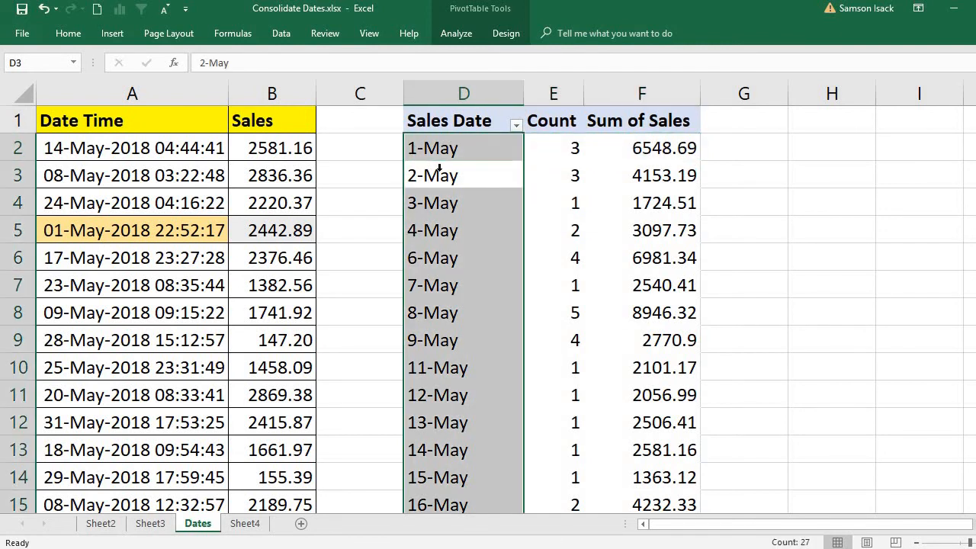
{"action": "left_click", "coordinate": [565, 148]}
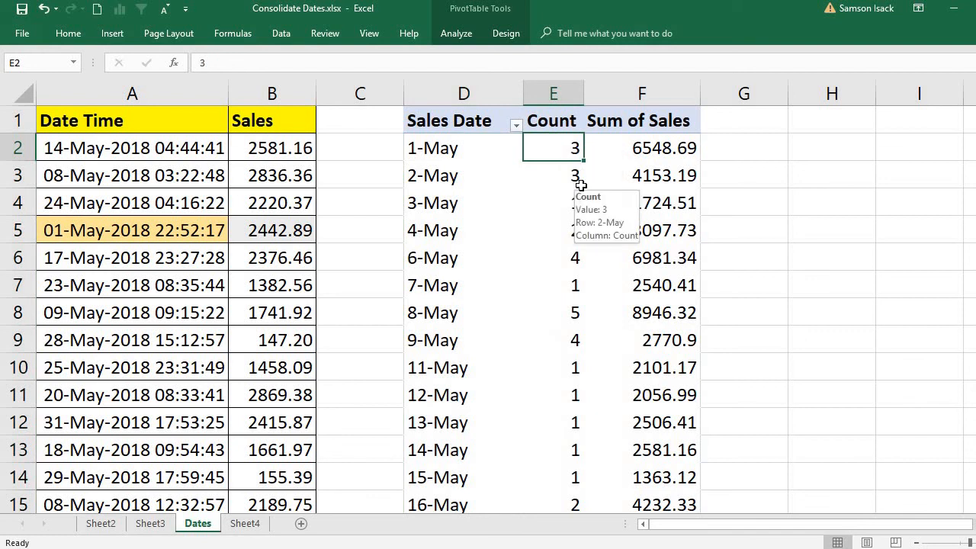
{"action": "left_click", "coordinate": [218, 119]}
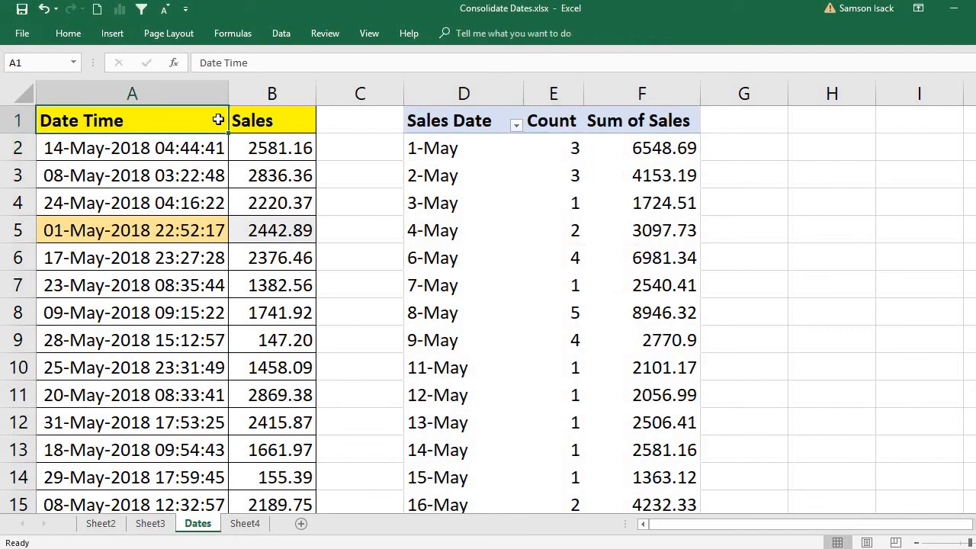